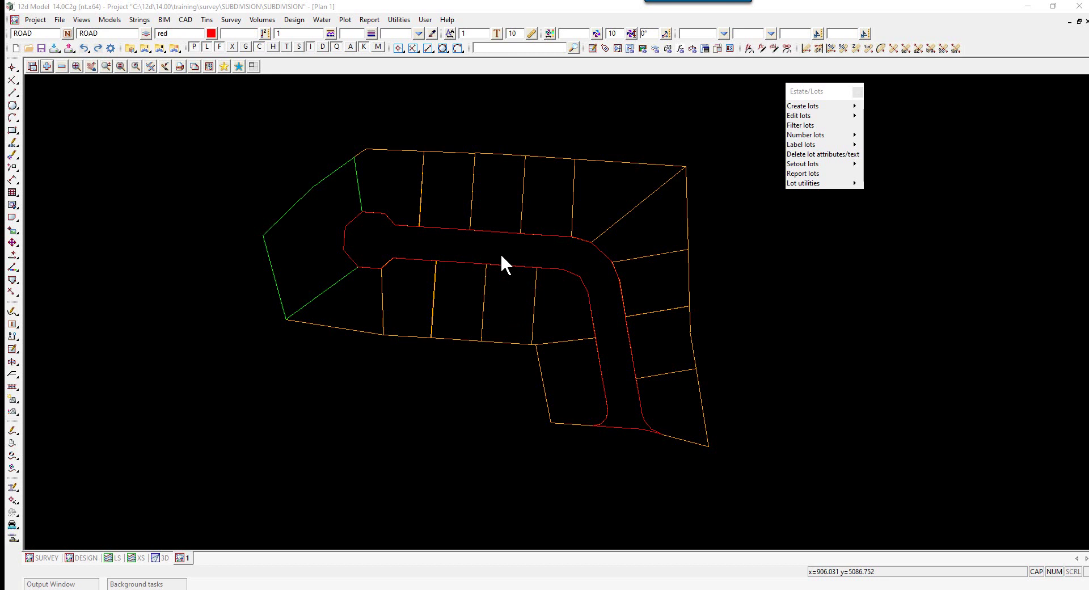
# Open the Estate/Lots Label lots submenu listing Lot labelling and String b/d labelling
pyautogui.click(61, 66)
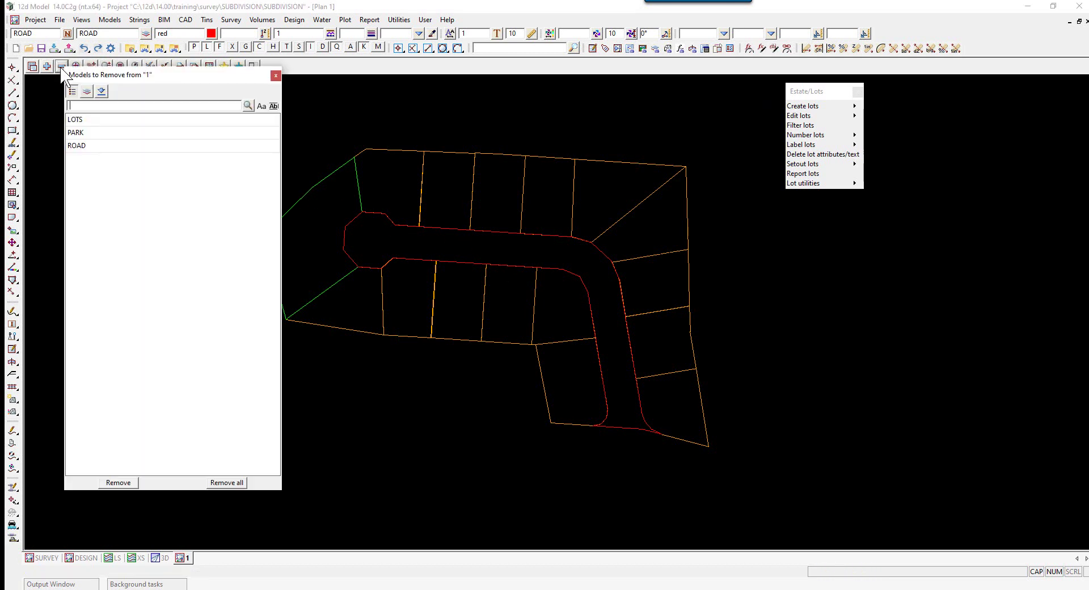
pyautogui.click(276, 76)
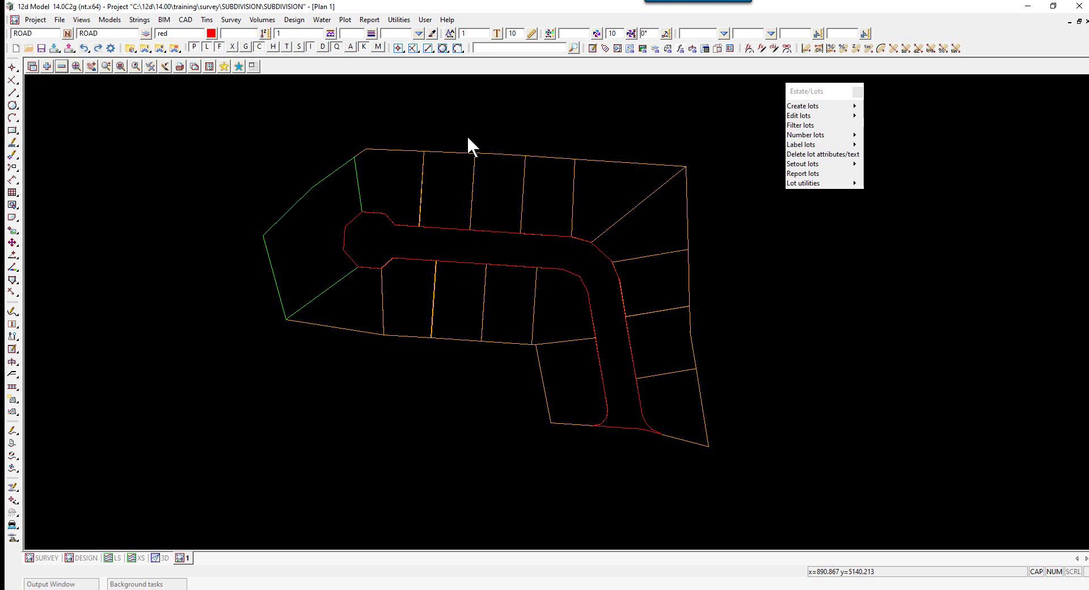
pyautogui.click(294, 20)
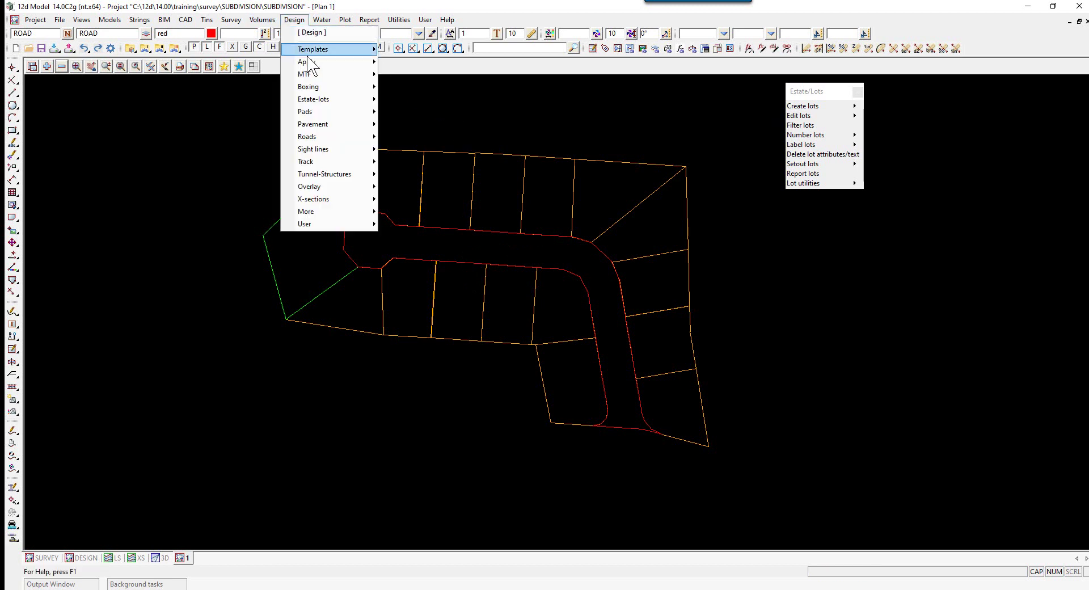
pyautogui.moveTo(358, 100)
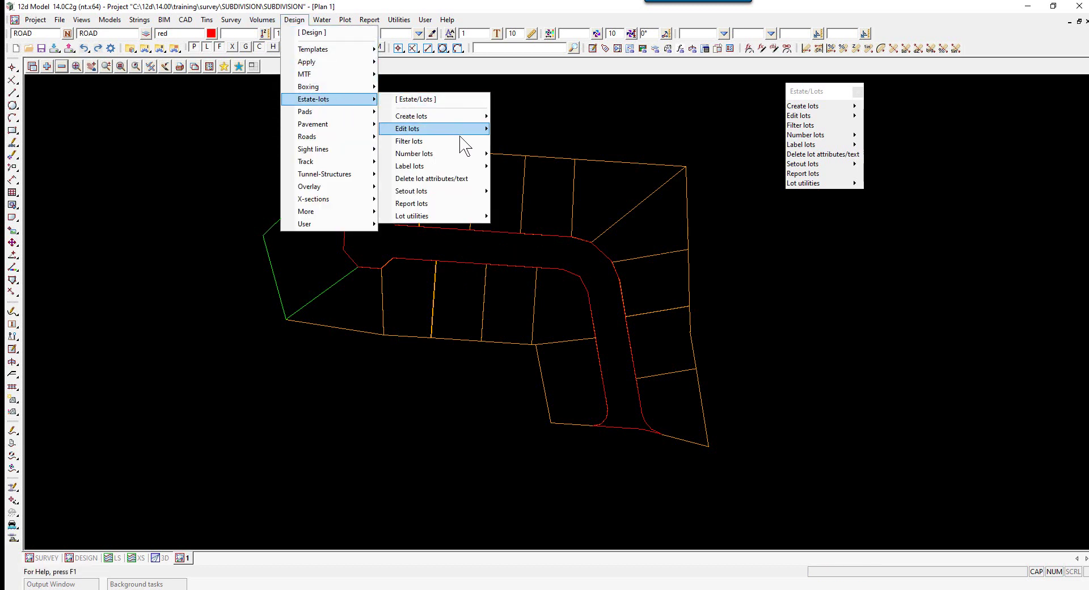
pyautogui.moveTo(464, 166)
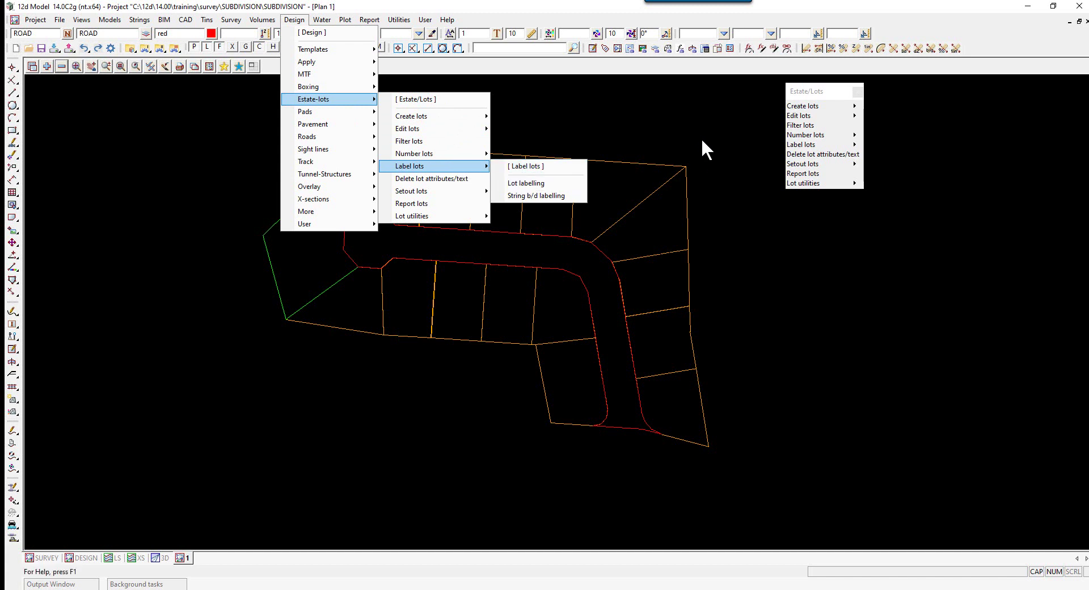
pyautogui.click(815, 95)
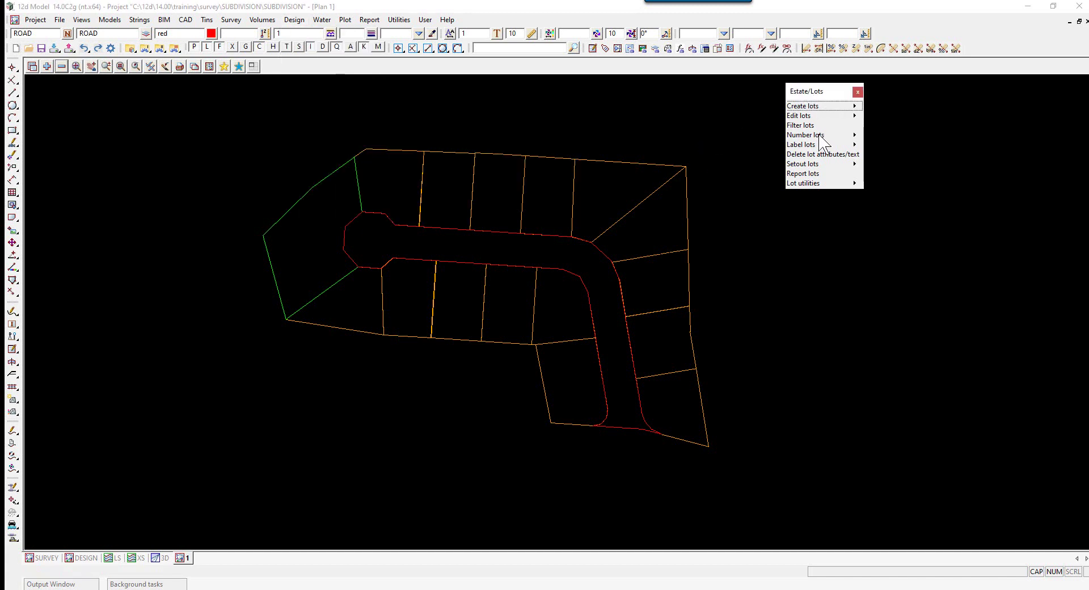
pyautogui.click(854, 146)
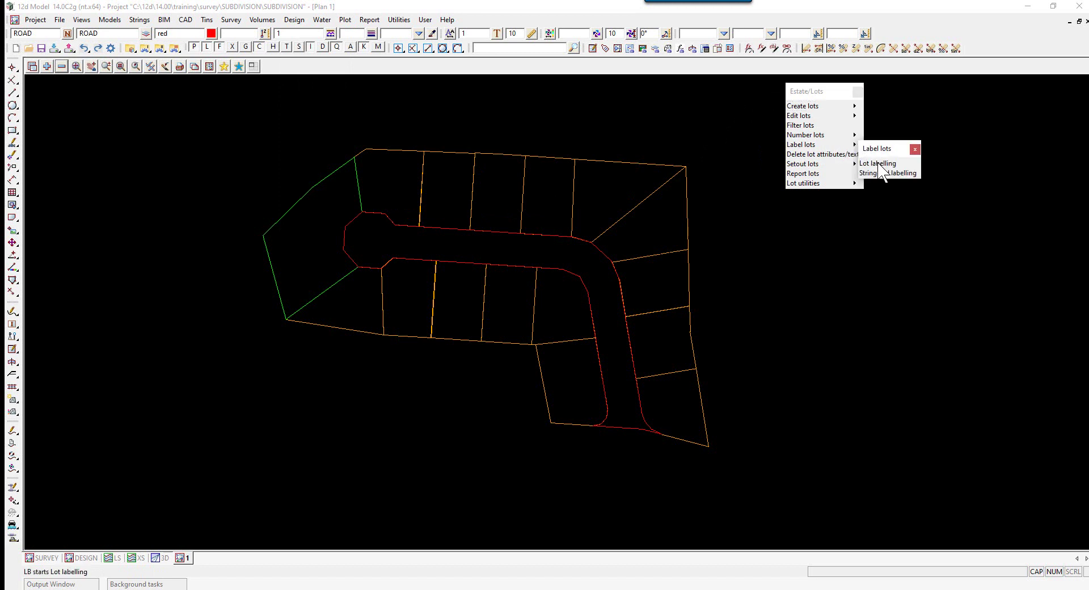
# Start Lot labelling and choose TRAINING.laf from the survey folder as the annotation file
pyautogui.click(880, 164)
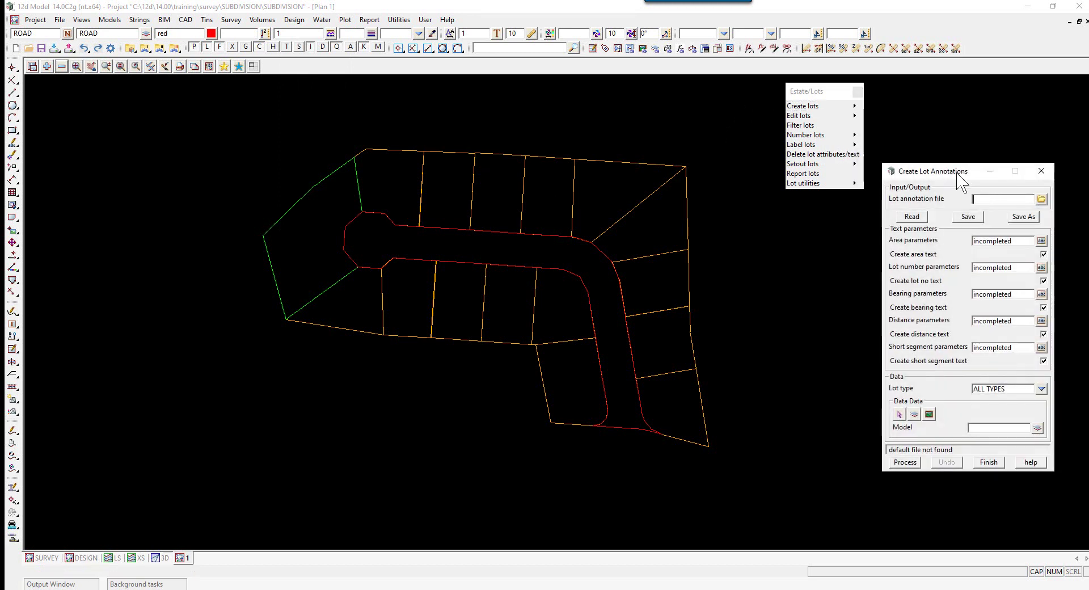
pyautogui.moveTo(960, 172)
pyautogui.mouseDown()
pyautogui.moveTo(772, 187)
pyautogui.moveTo(809, 189)
pyautogui.mouseUp()
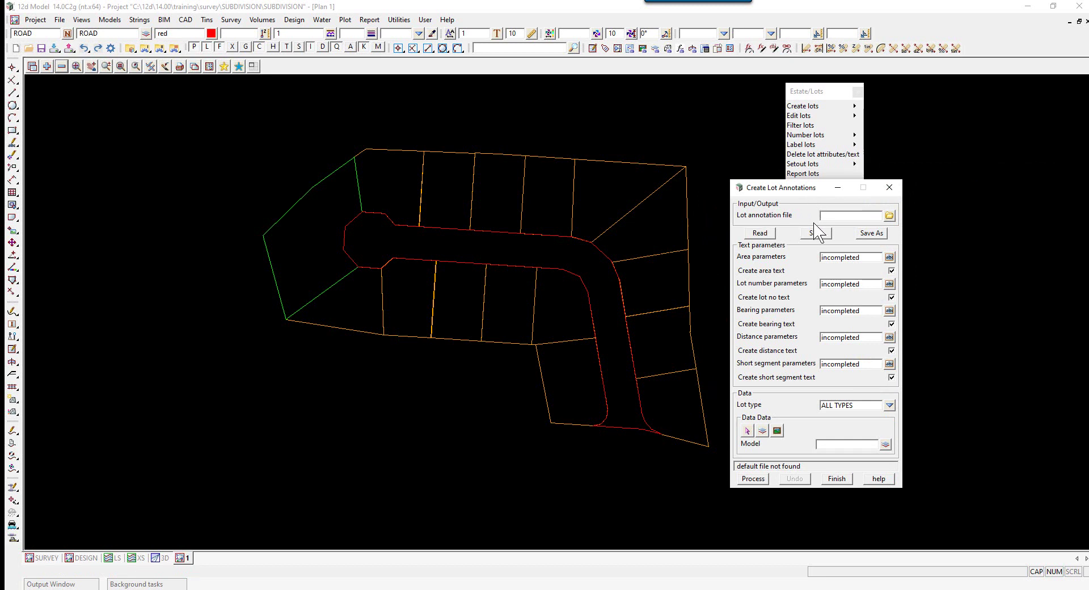
pyautogui.click(889, 216)
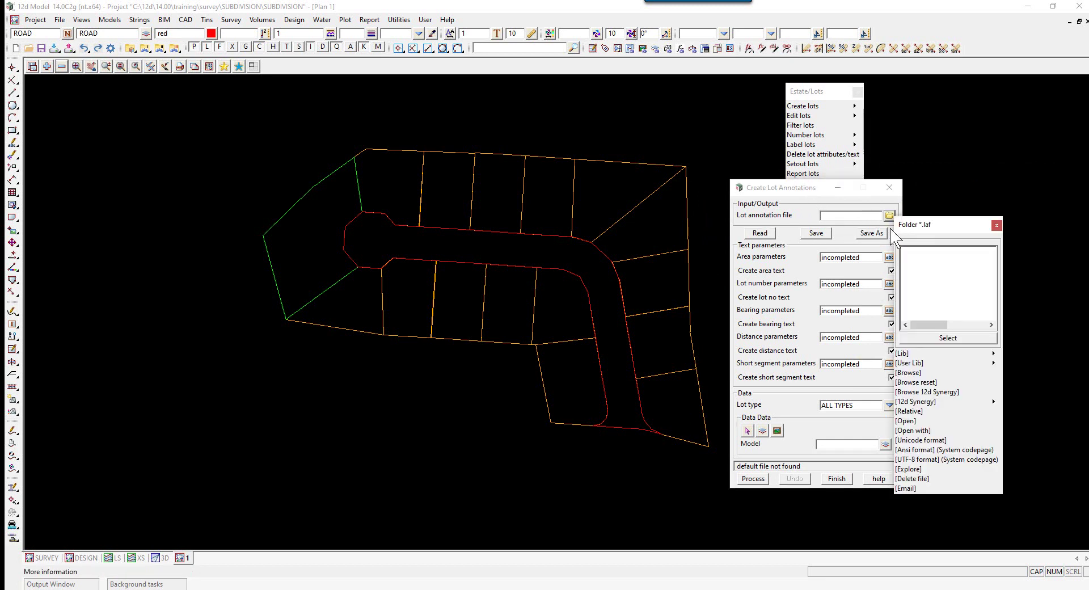
pyautogui.click(909, 372)
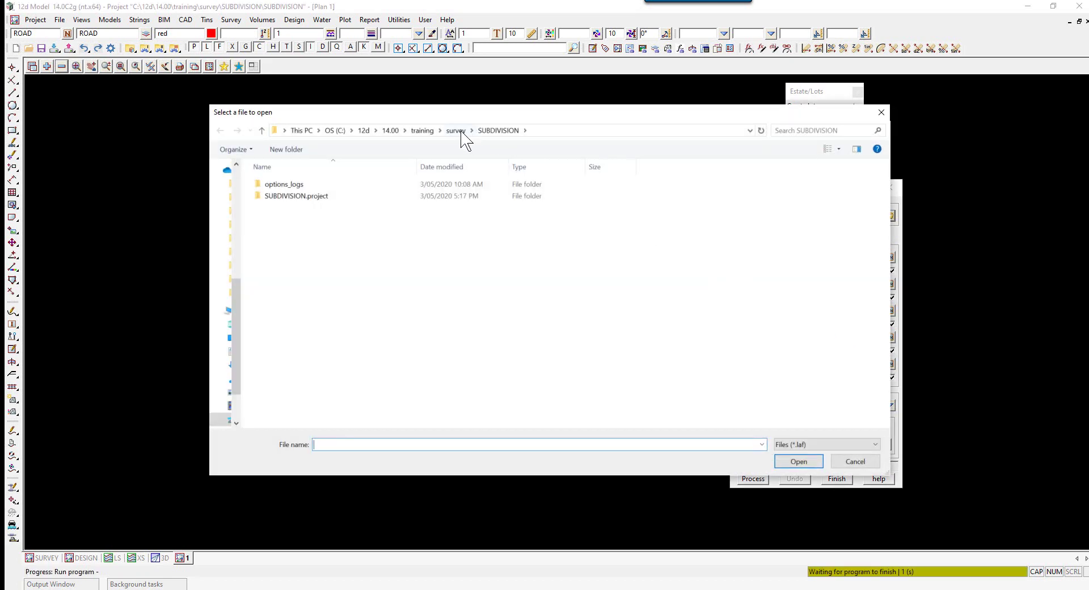
pyautogui.click(457, 131)
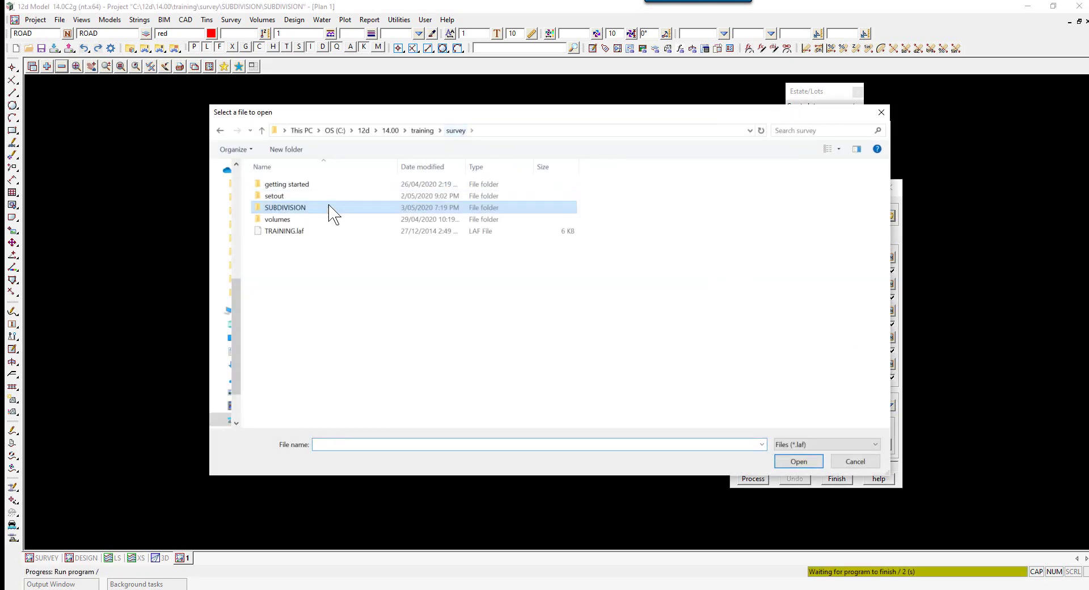
pyautogui.doubleClick(278, 231)
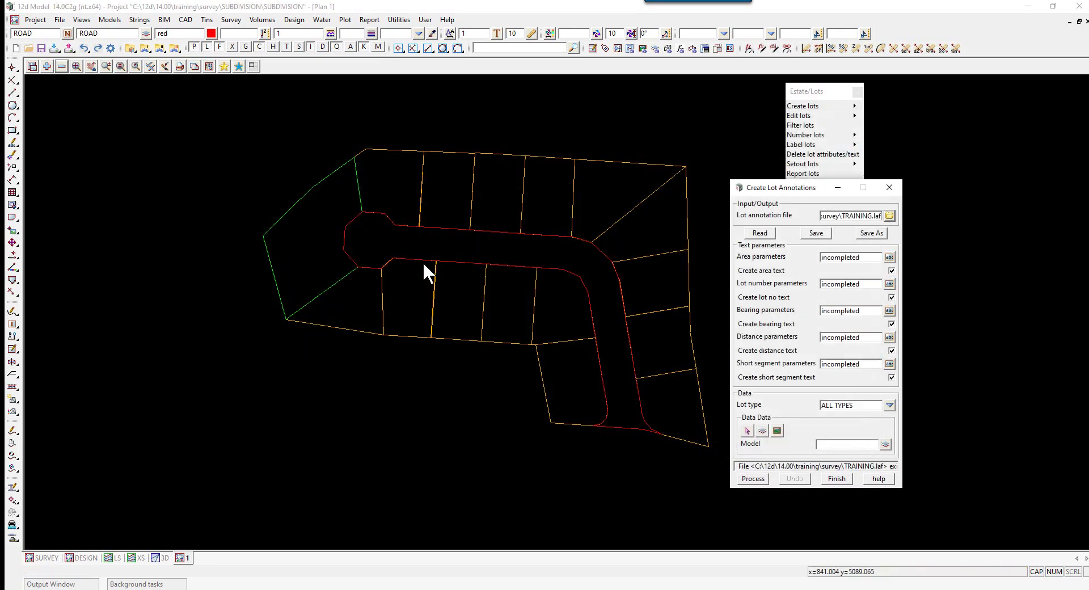
# Read the label parameters from TRAINING.laf and review the area text parameters
pyautogui.click(760, 233)
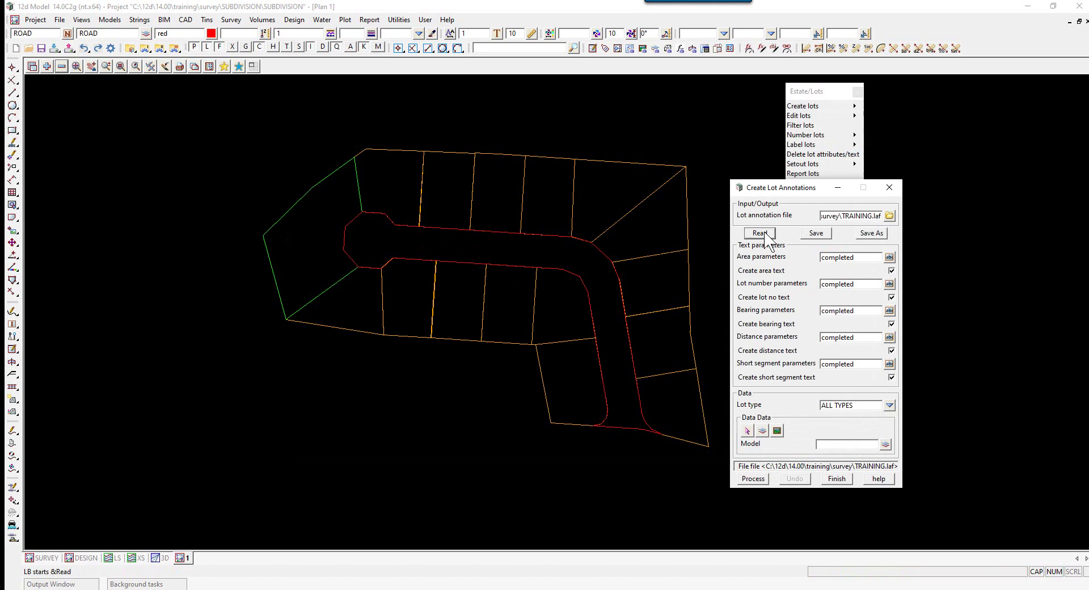
pyautogui.moveTo(786, 190); pyautogui.dragTo(797, 80)
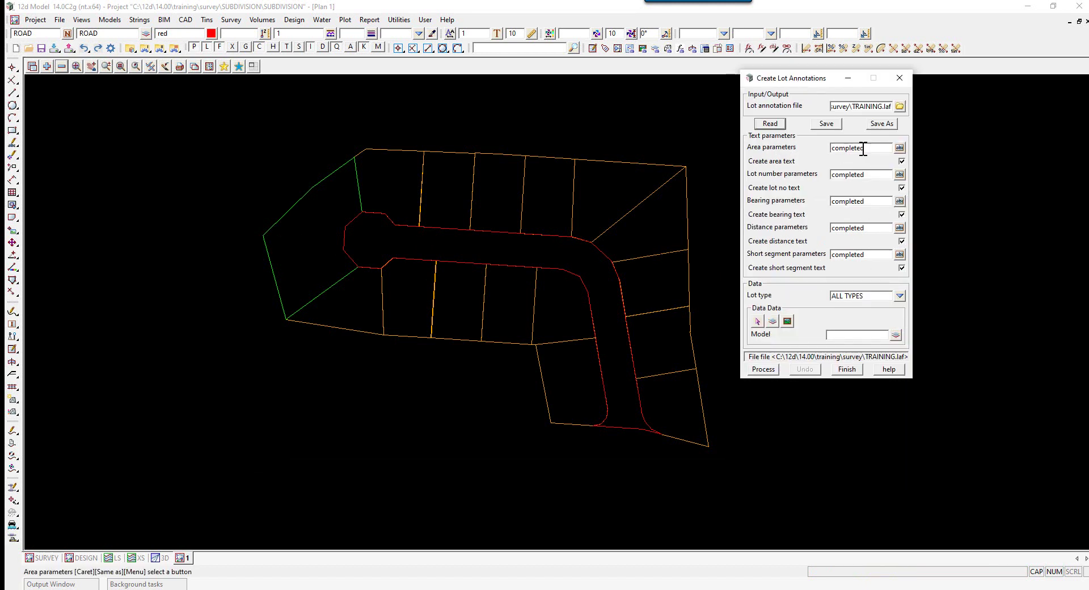
pyautogui.click(900, 148)
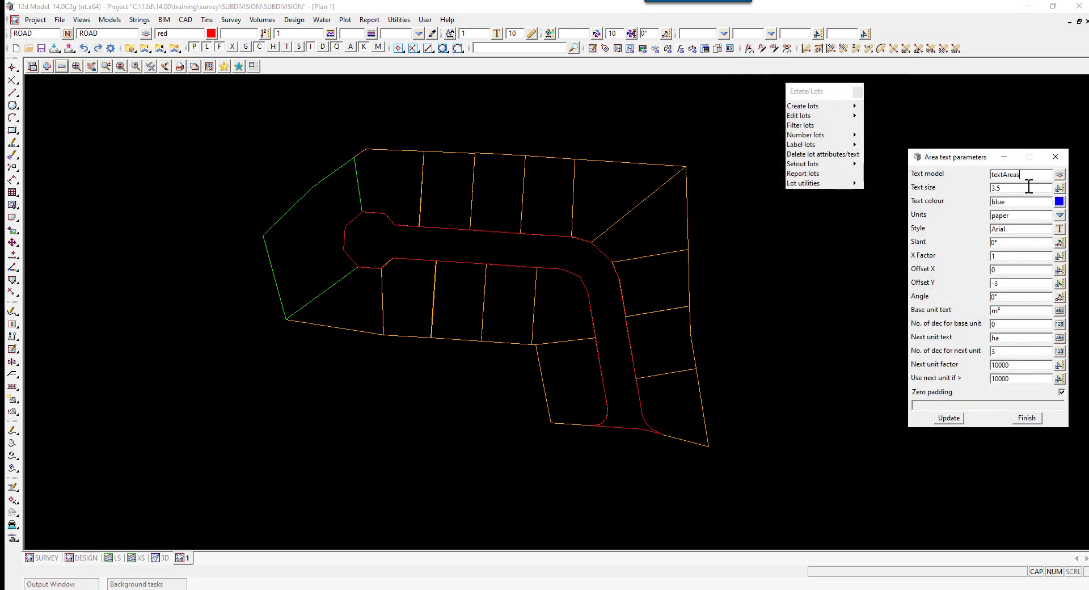
pyautogui.click(1027, 418)
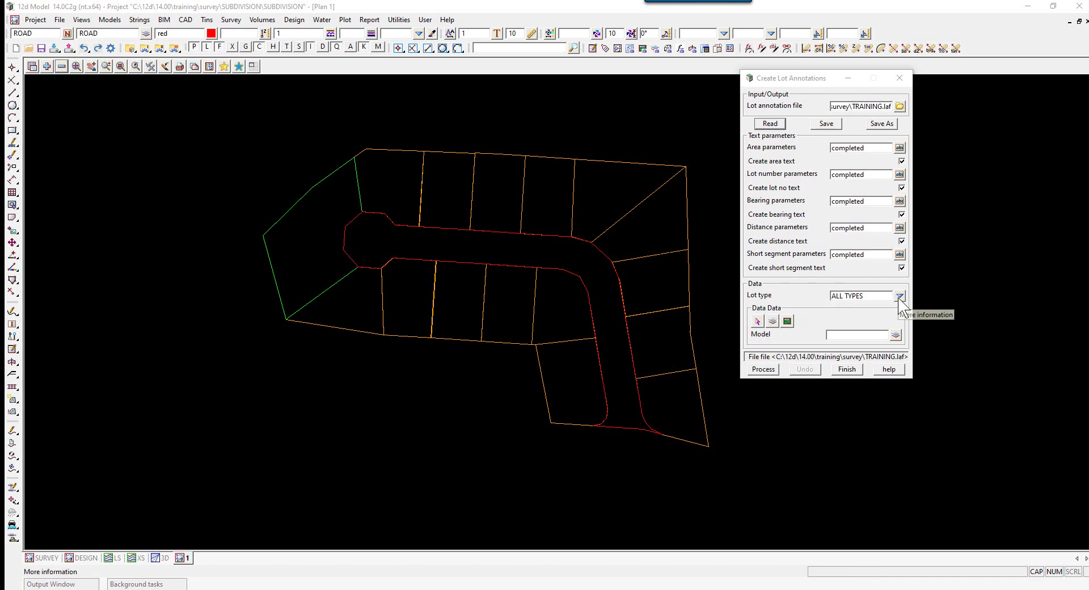
# Use view 1 as the annotation source and process the lot annotations
pyautogui.click(788, 321)
pyautogui.click(895, 335)
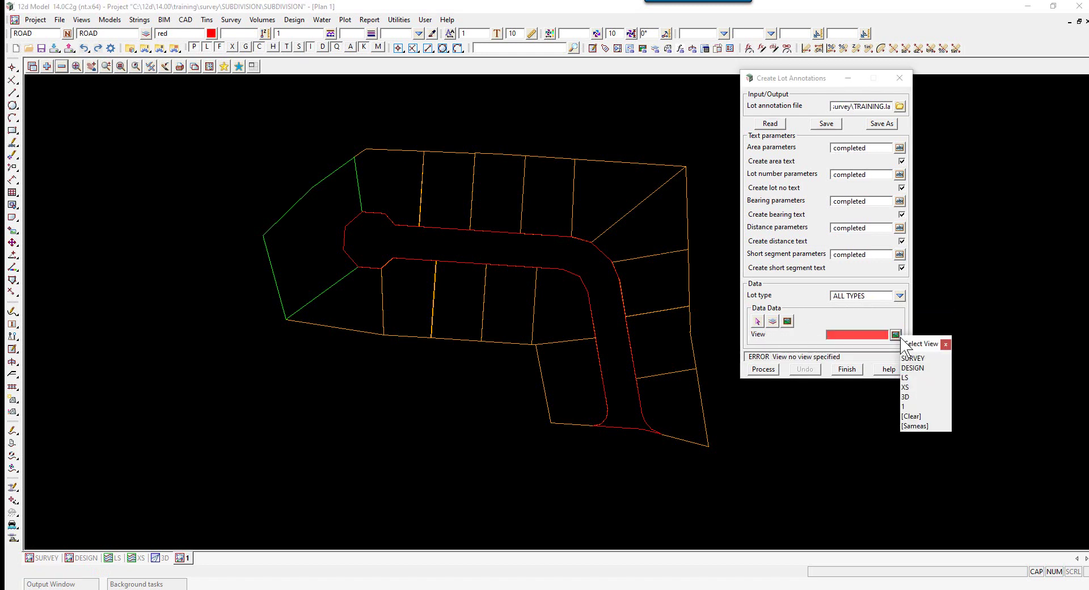
pyautogui.click(906, 406)
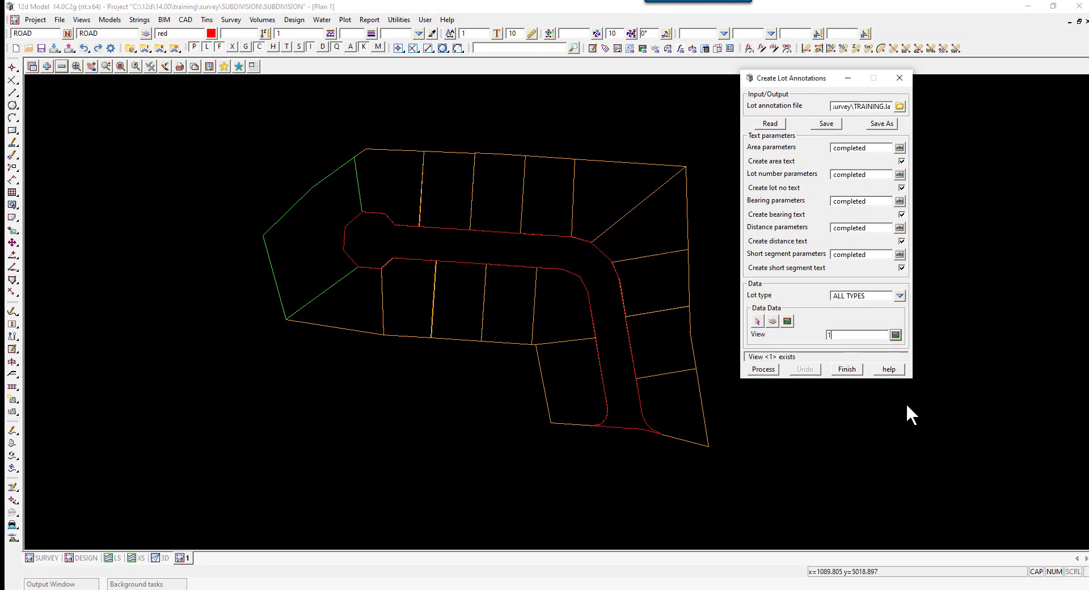
pyautogui.click(764, 370)
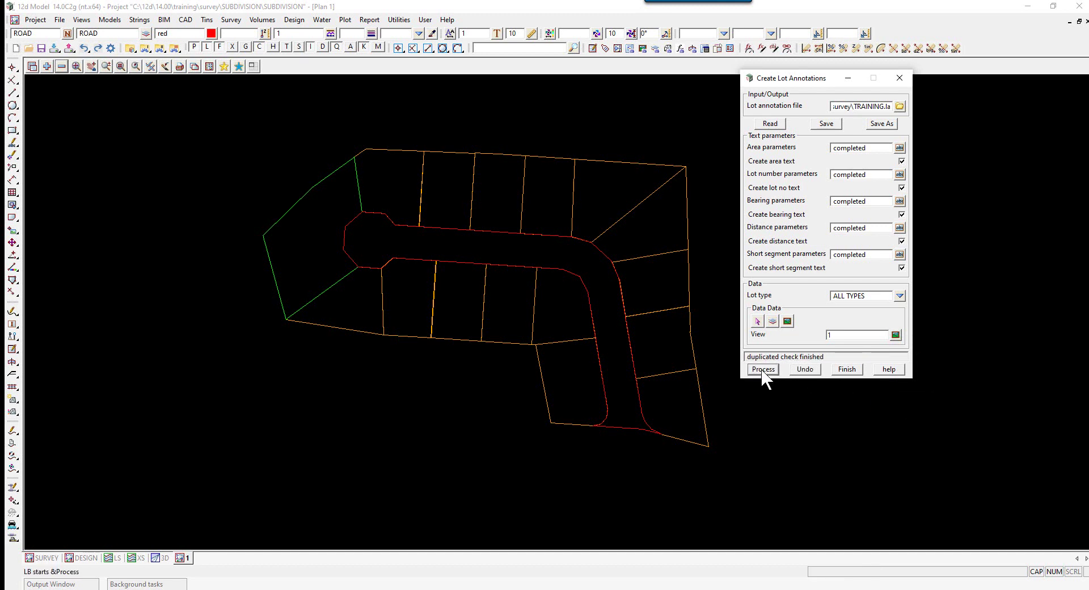
# Add the textAreas through textShortsegments annotation models to plan view 1
pyautogui.click(46, 66)
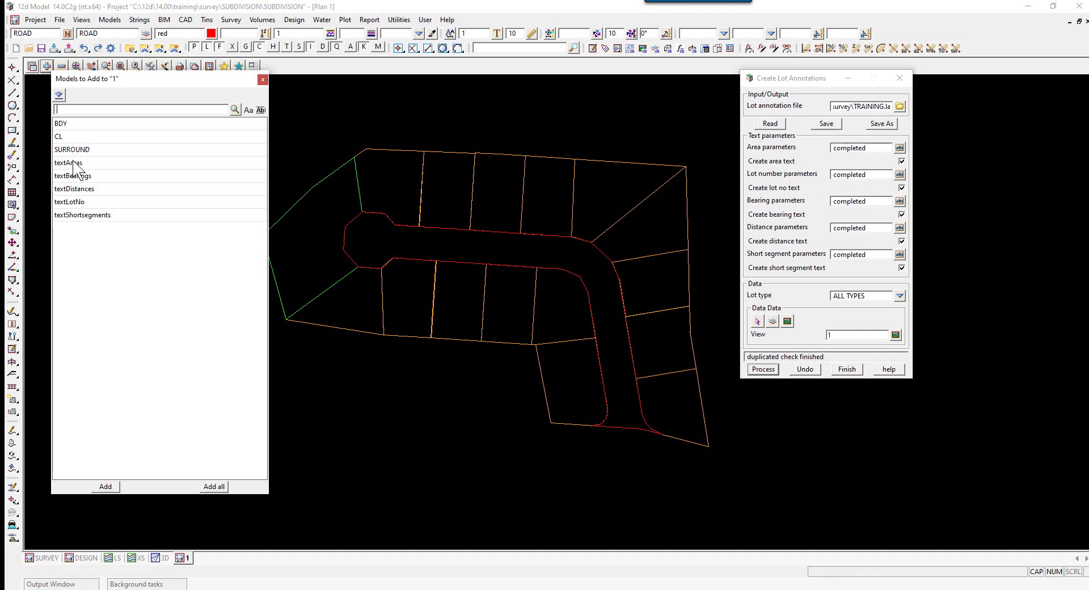
pyautogui.moveTo(73, 164); pyautogui.dragTo(91, 250)
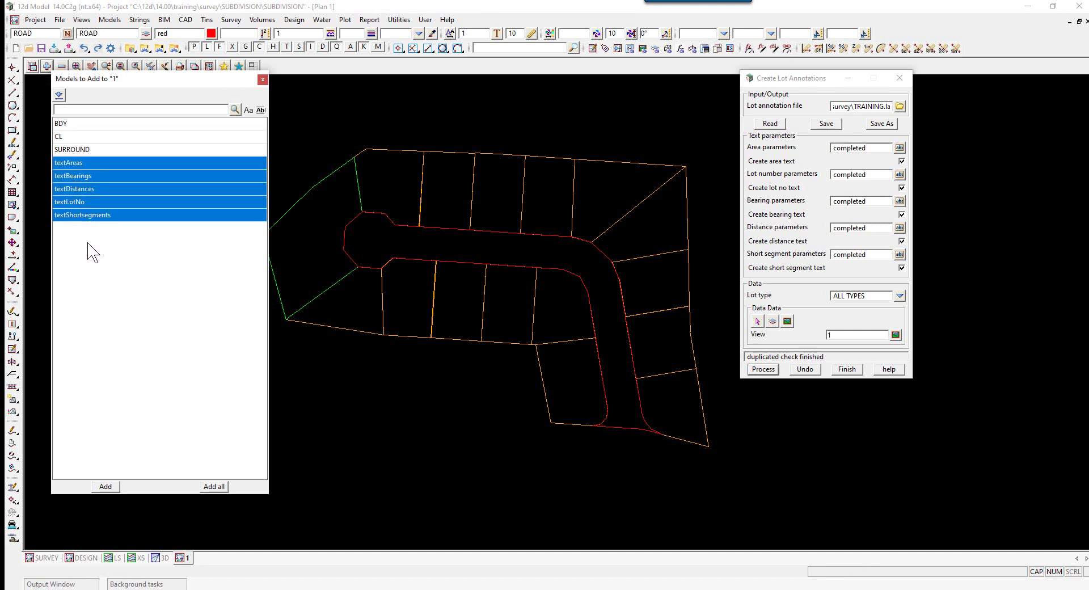
pyautogui.click(108, 487)
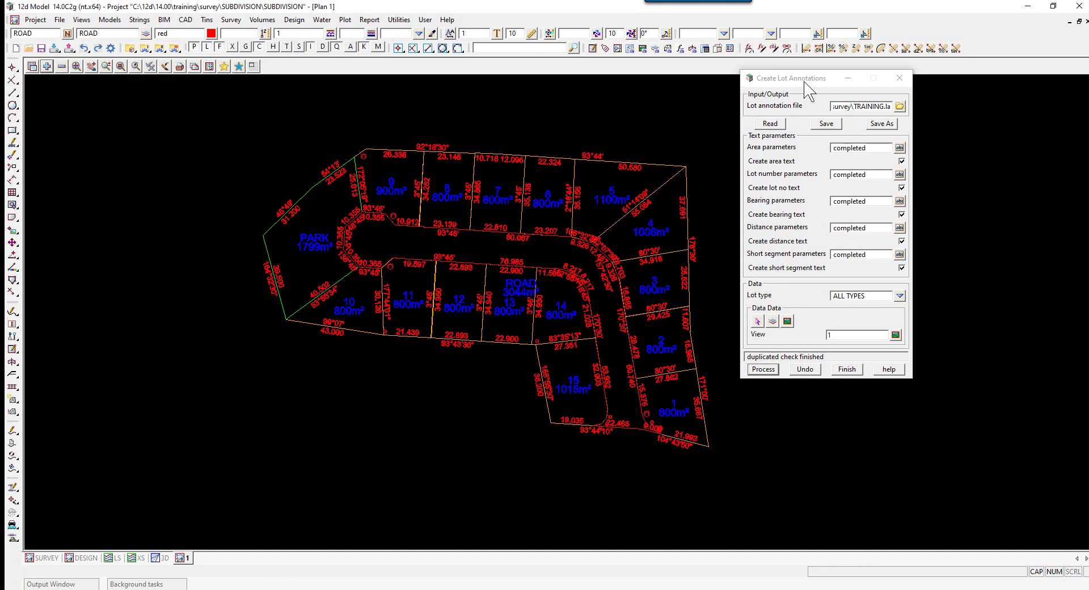
pyautogui.moveTo(806, 82); pyautogui.dragTo(858, 109)
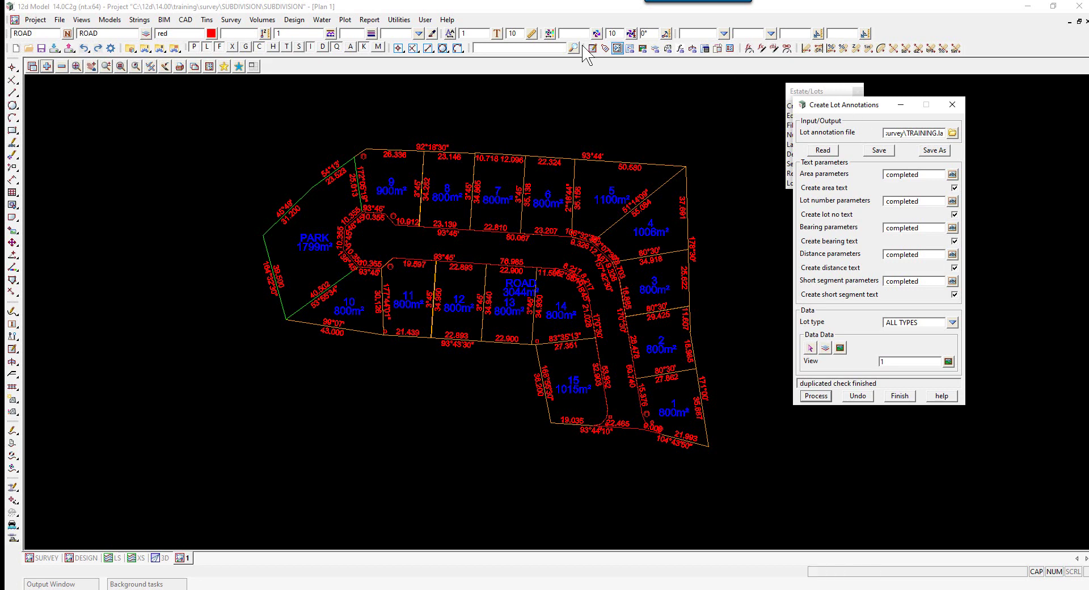
# Change plan view 1's plot scale from 1000 to 500
pyautogui.click(209, 67)
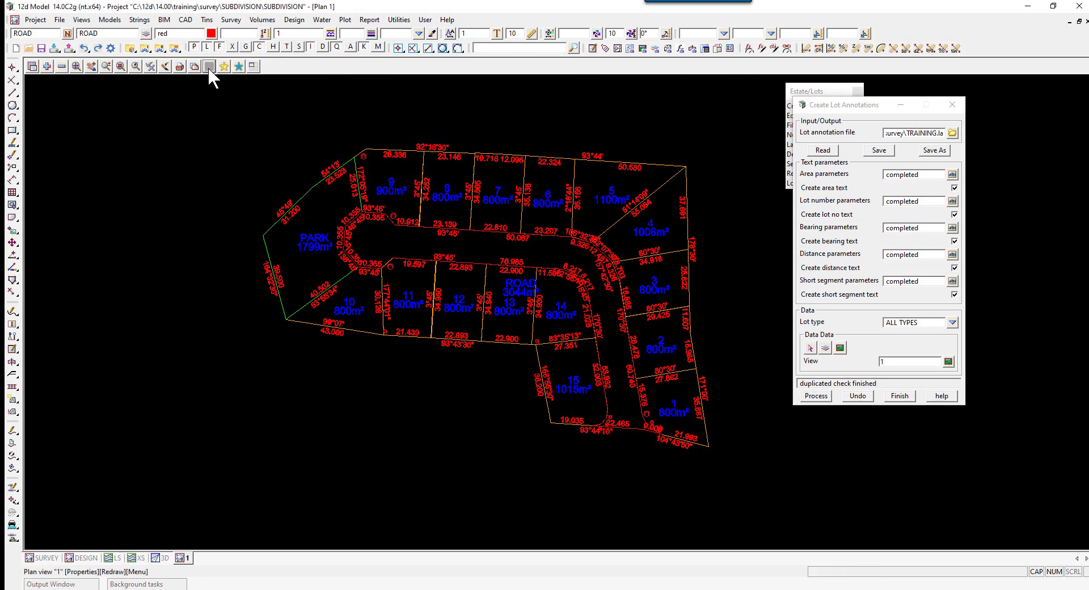
pyautogui.click(262, 137)
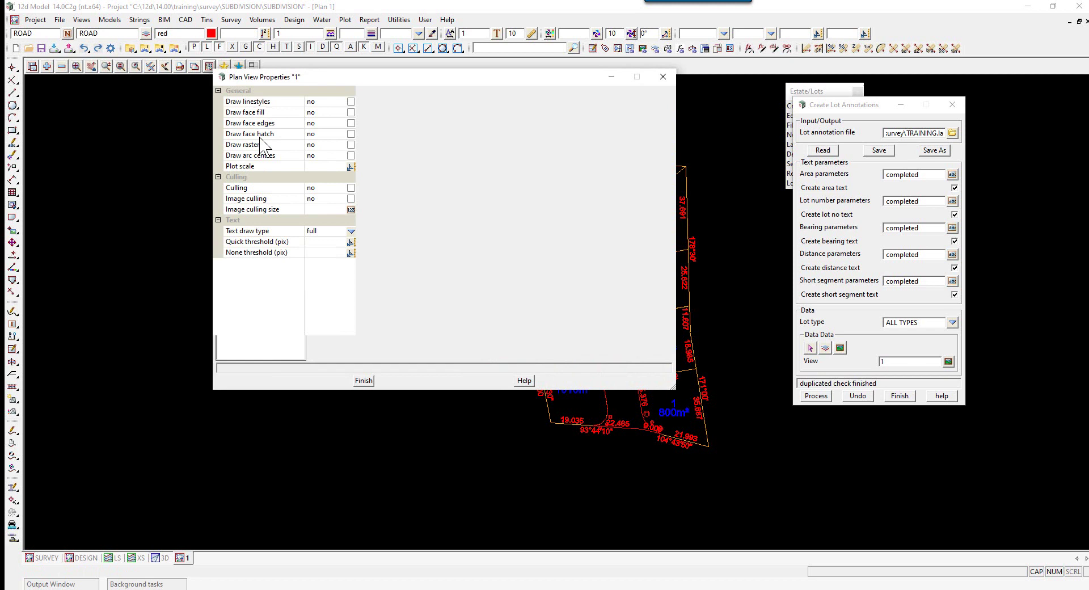
pyautogui.click(516, 172)
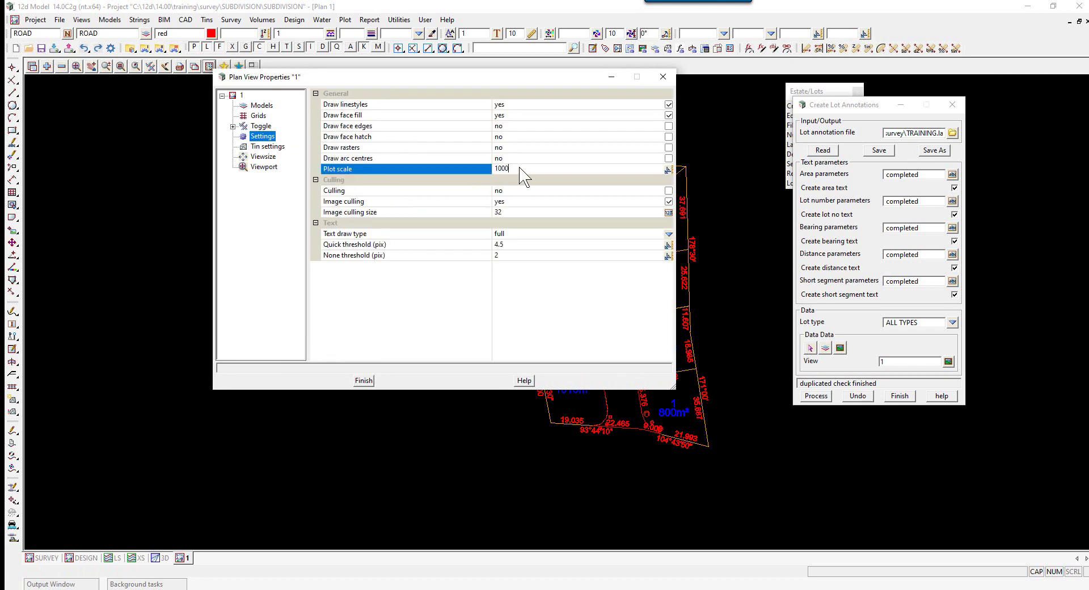
pyautogui.write('500')
pyautogui.press('Return')
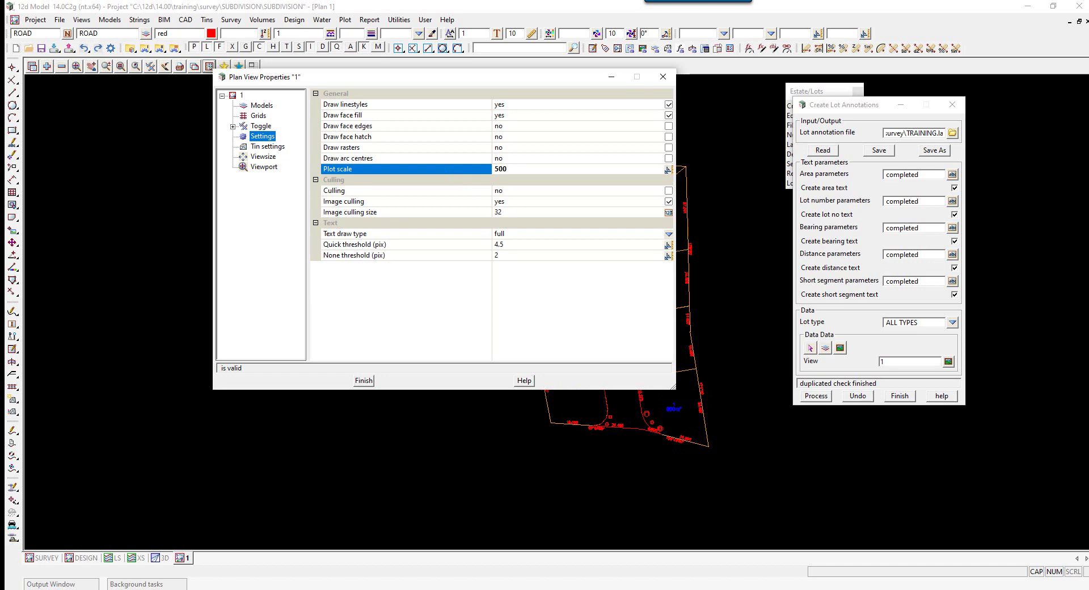
# Inspect the short-segment labels around the road corner, then finish Create Lot Annotations
pyautogui.click(365, 381)
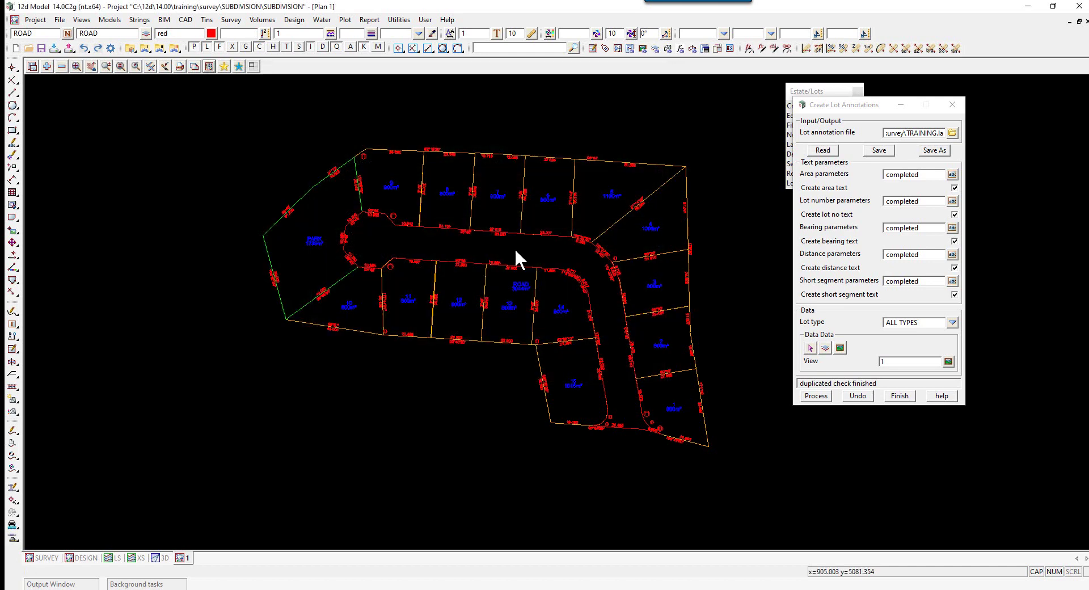
pyautogui.scroll(3, 522, 210)
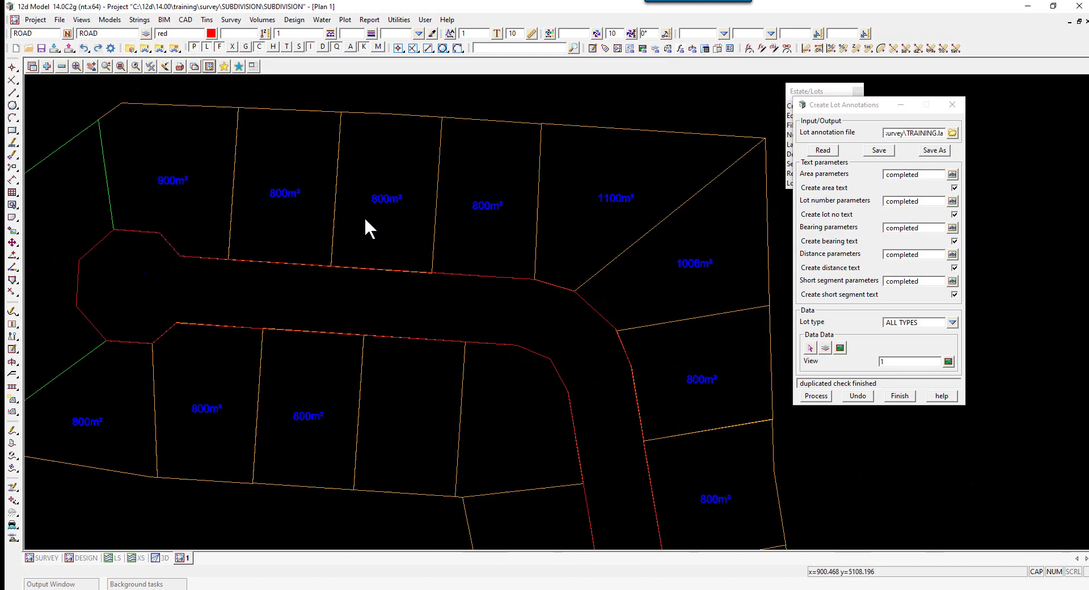
pyautogui.scroll(3, 630, 270)
pyautogui.scroll(-2, 469, 247)
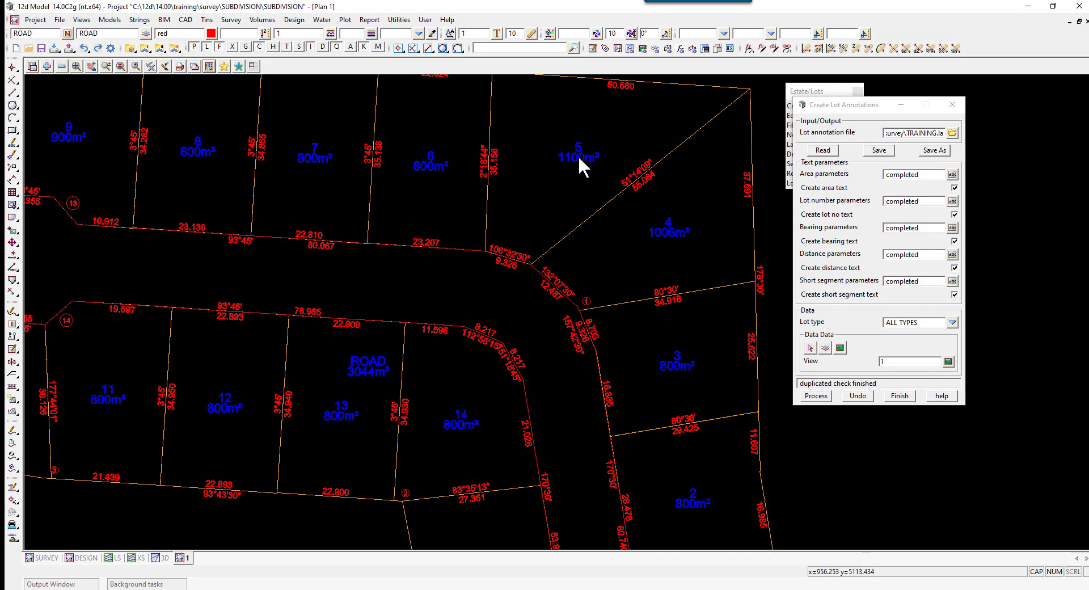
pyautogui.scroll(4, 587, 302)
pyautogui.scroll(-5, 587, 306)
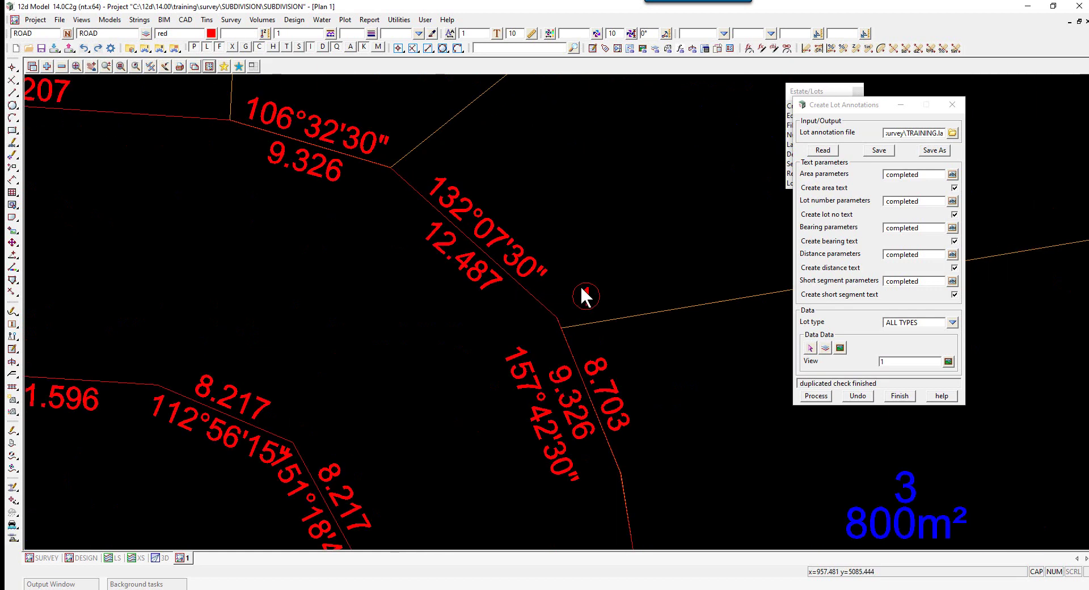
pyautogui.scroll(4, 574, 261)
pyautogui.scroll(3, 581, 278)
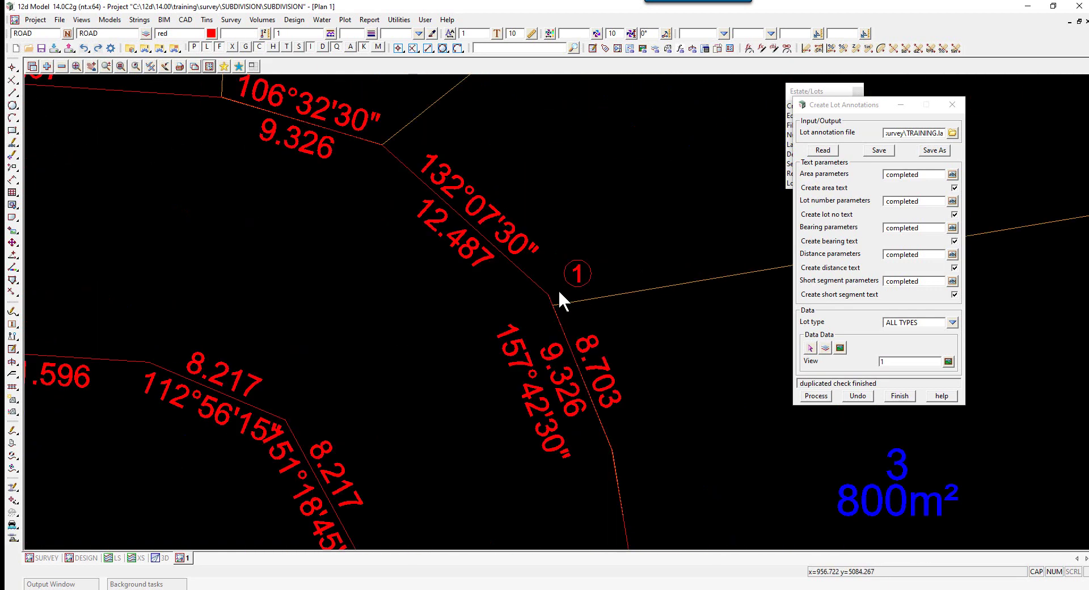
pyautogui.scroll(-4, 553, 285)
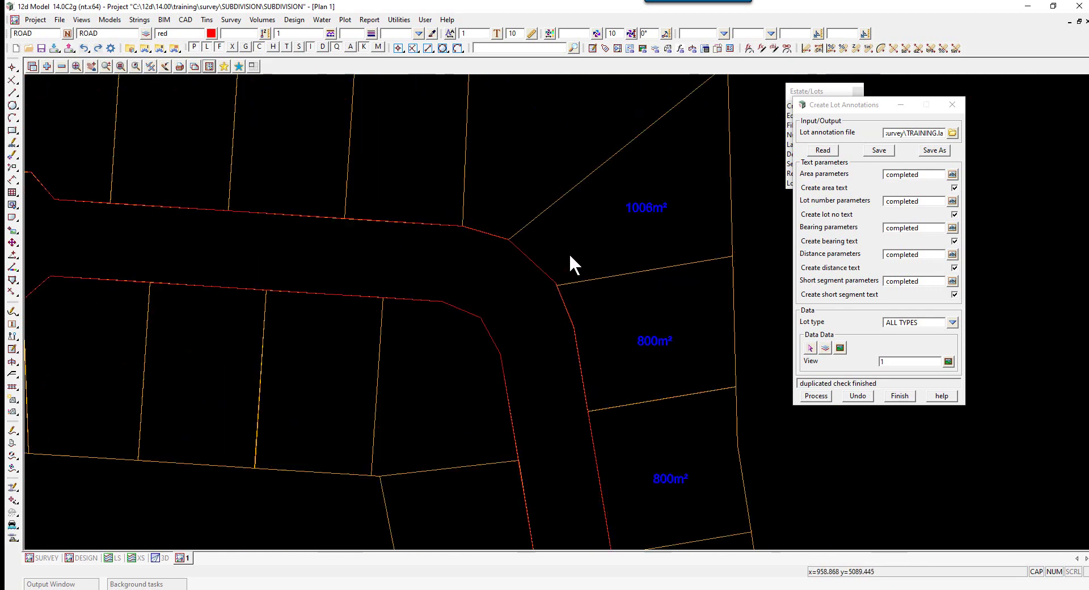
pyautogui.scroll(3, 570, 253)
pyautogui.scroll(-2, 562, 254)
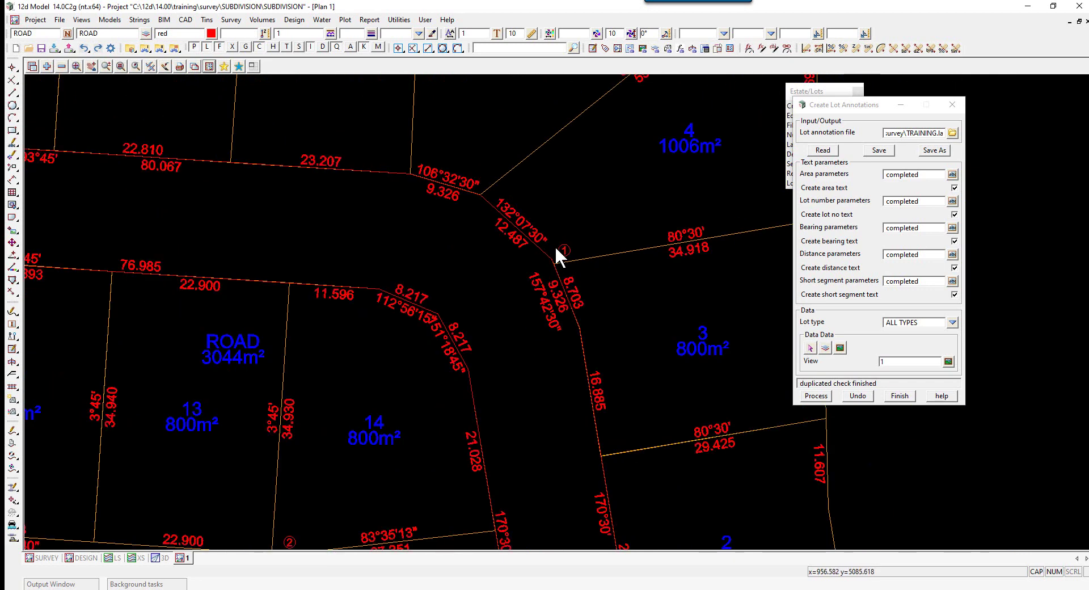
pyautogui.click(900, 396)
pyautogui.click(906, 400)
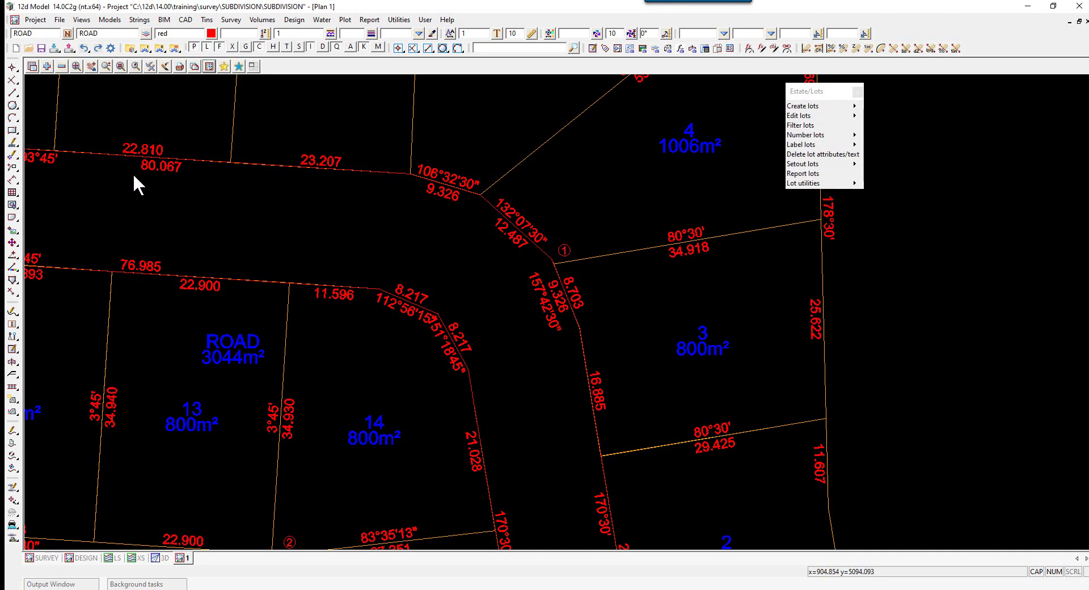
# Use CAD Text Edit to move the ROAD label into the northern road strip
pyautogui.click(13, 142)
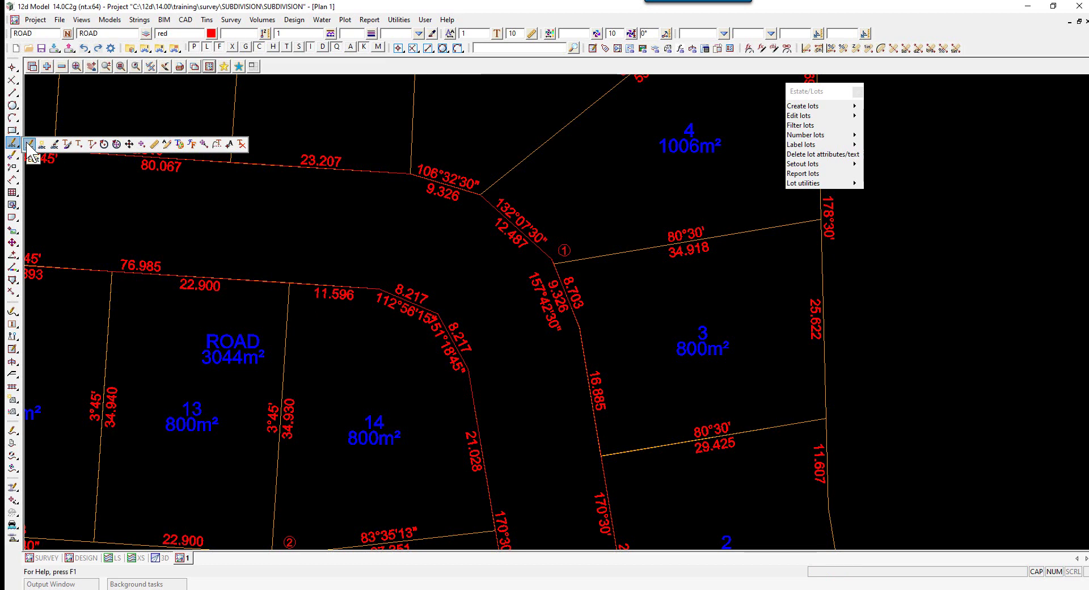
pyautogui.click(31, 148)
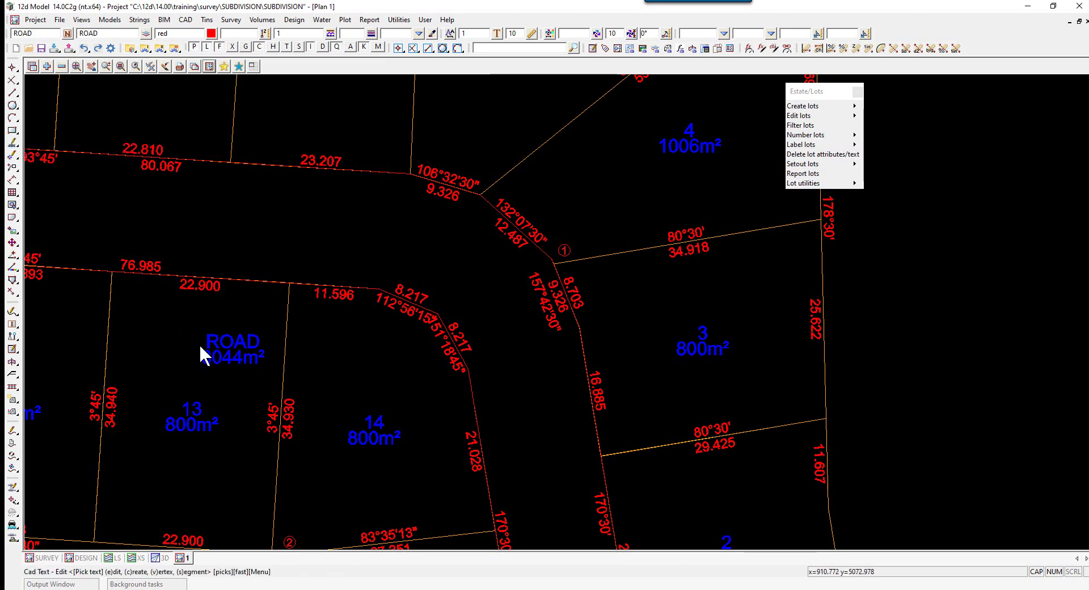
pyautogui.click(204, 346)
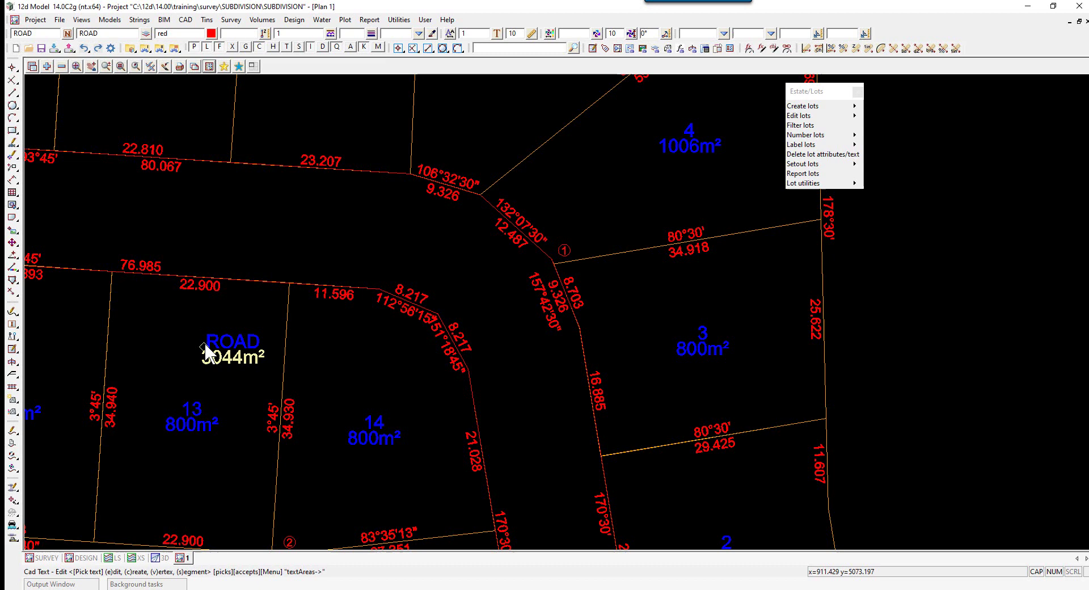
pyautogui.middleClick(207, 353)
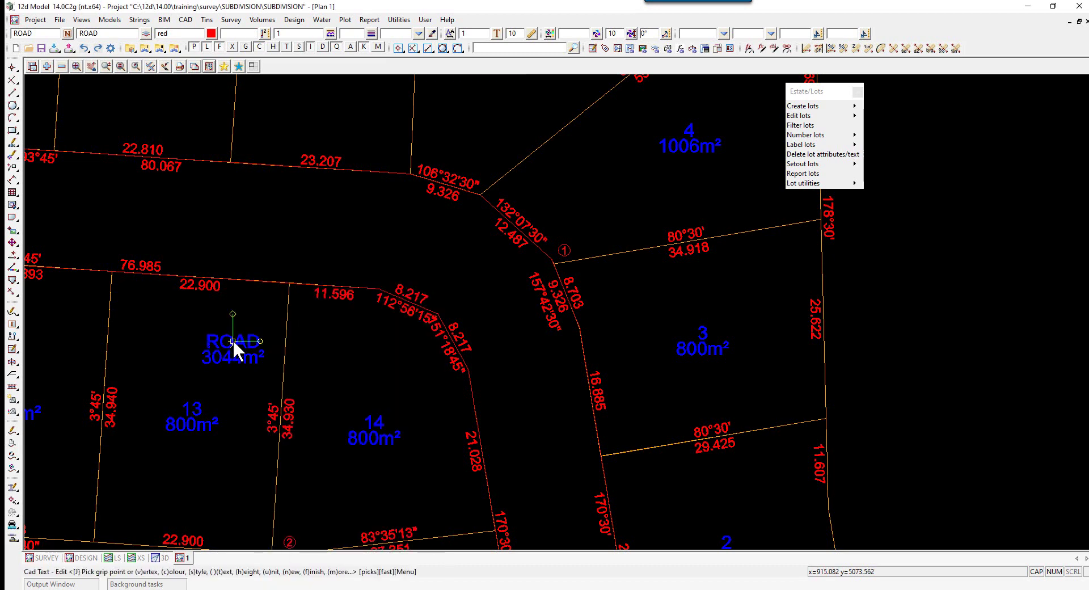
pyautogui.press('v')
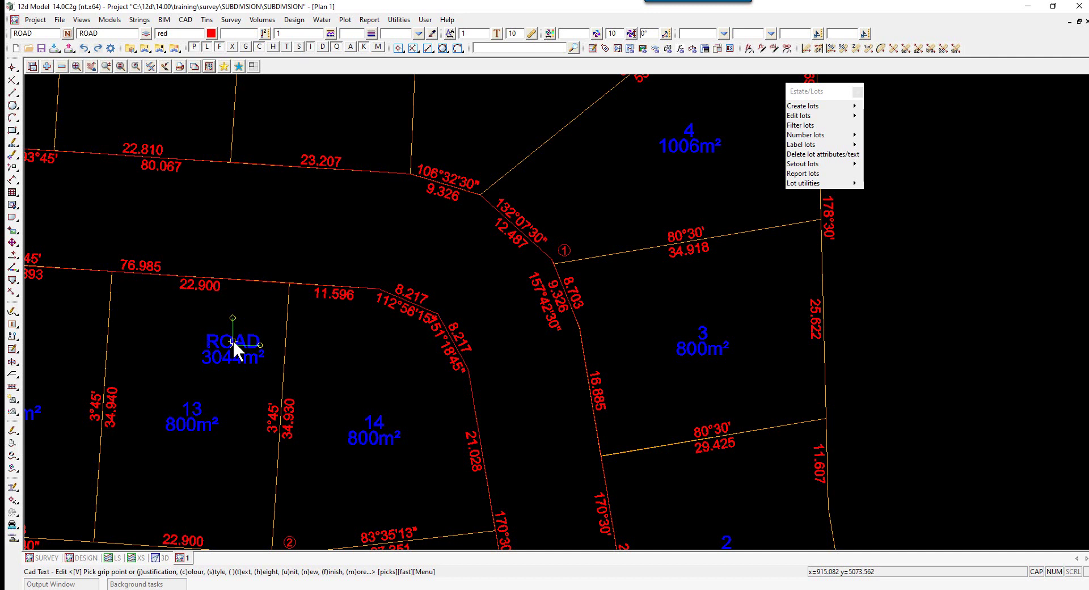
pyautogui.click(232, 340)
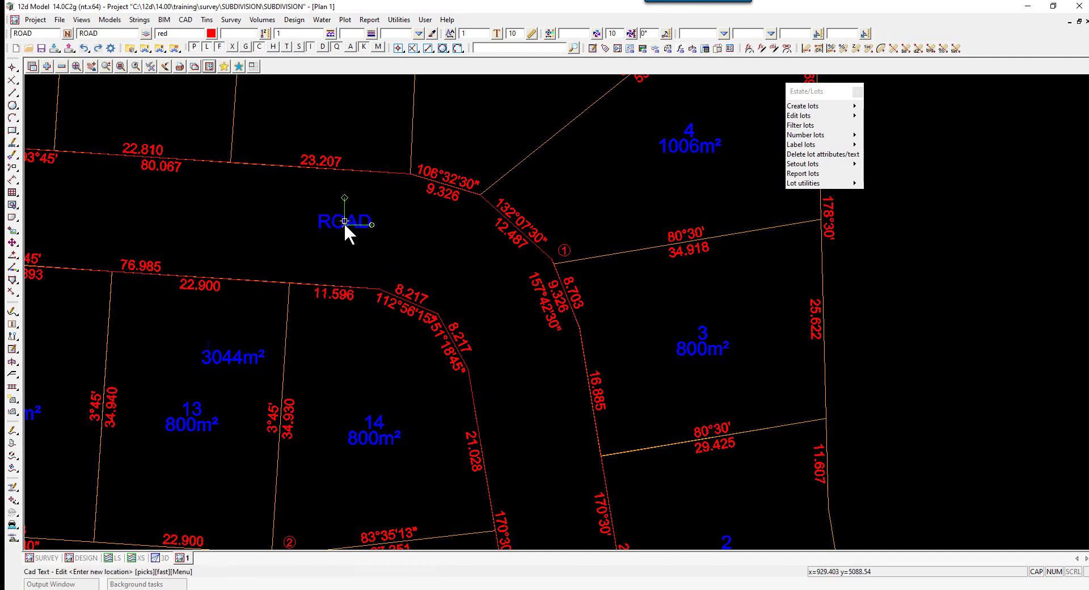
pyautogui.click(359, 214)
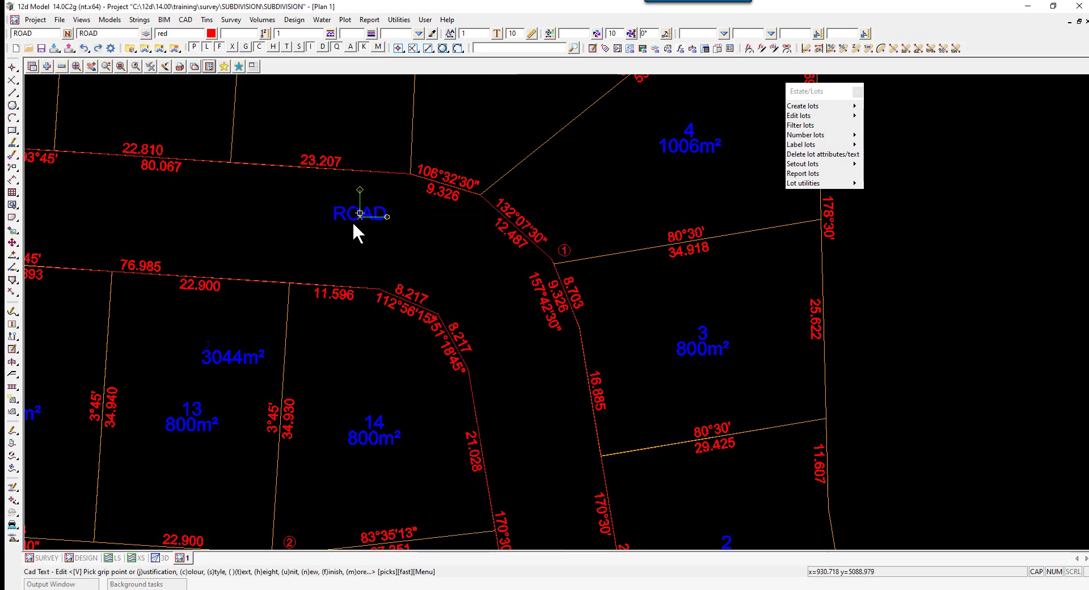
pyautogui.middleClick(337, 244)
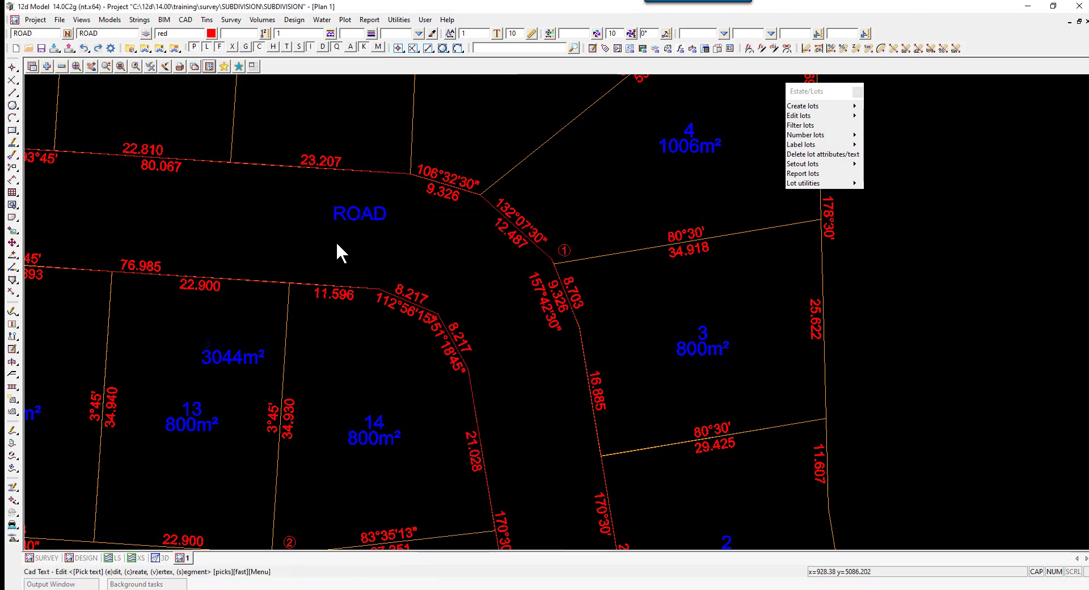
pyautogui.middleClick(337, 244)
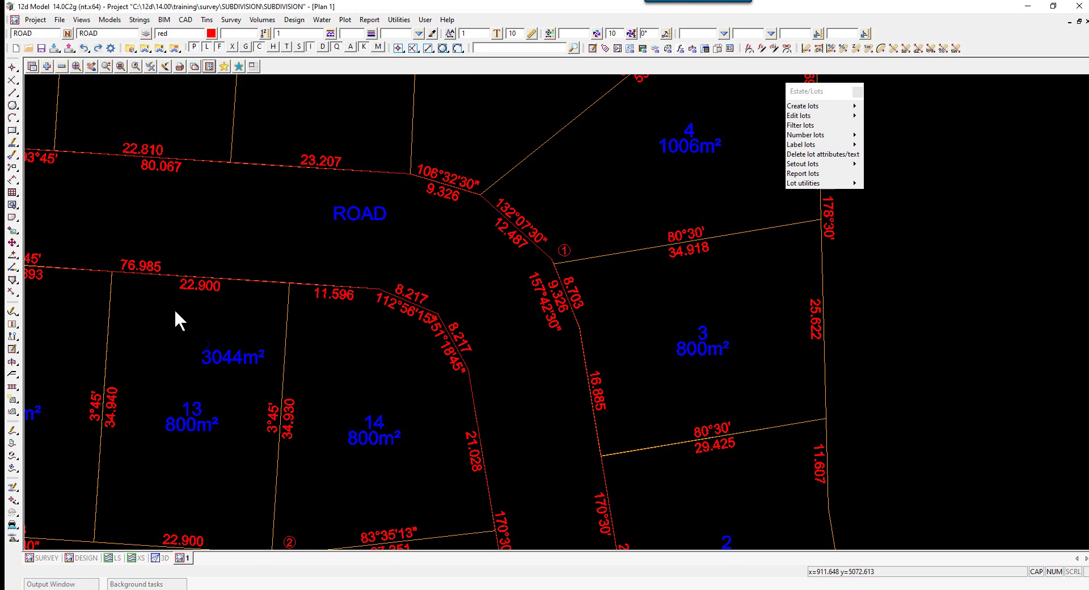
pyautogui.click(12, 143)
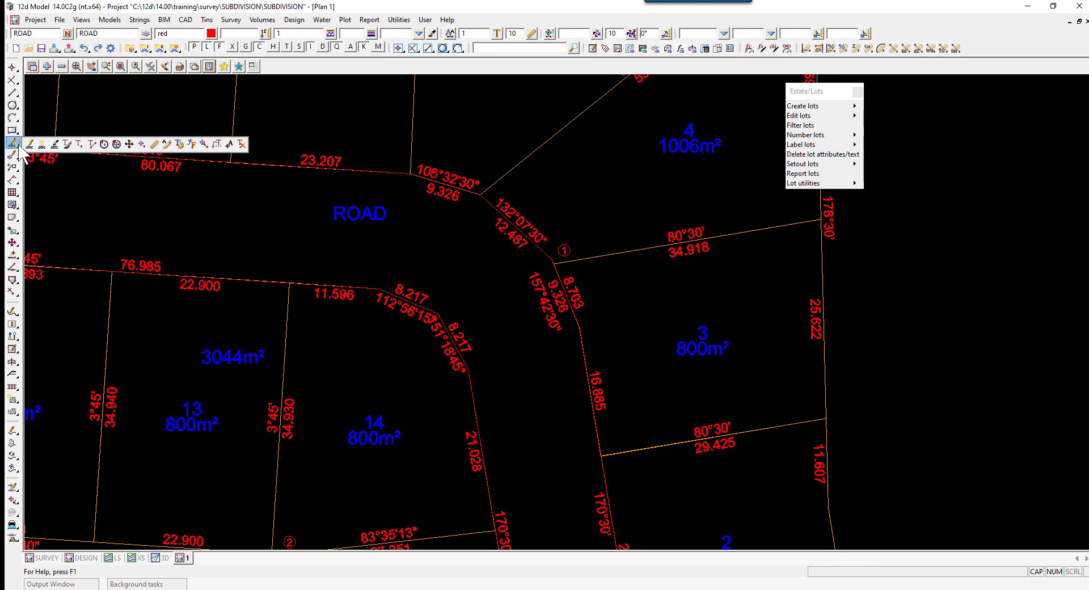
# Move the 3044m² area text's vertex up beneath the ROAD label in the road corridor
pyautogui.click(142, 146)
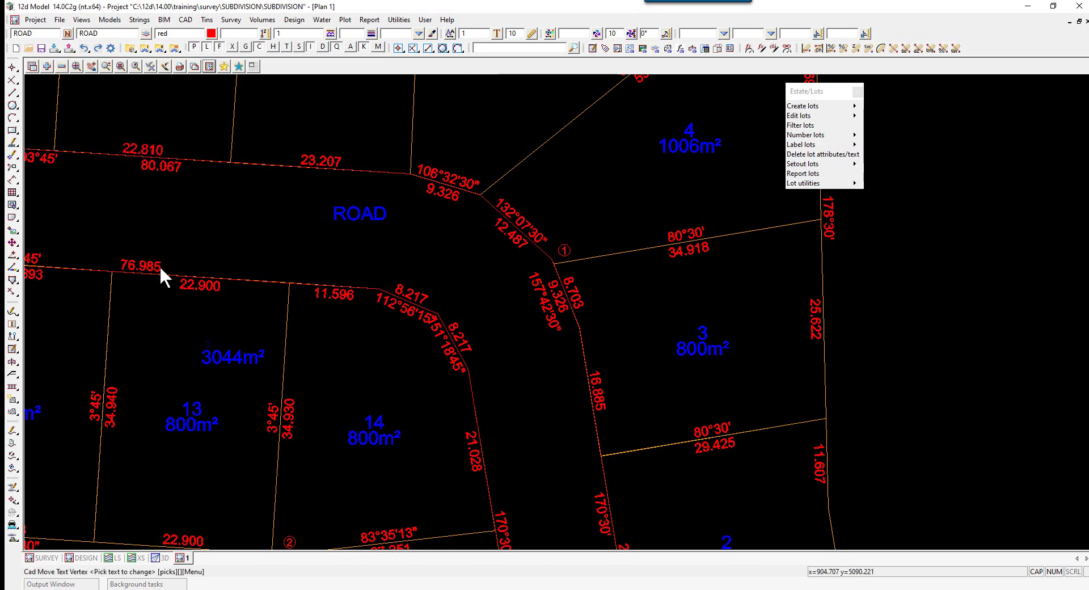
pyautogui.click(199, 356)
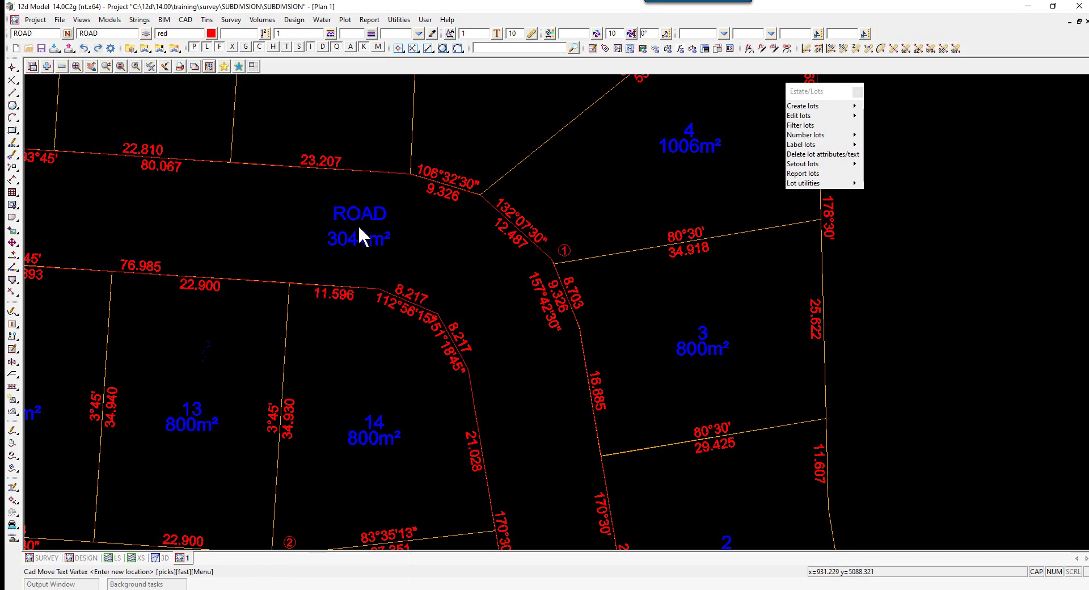
pyautogui.click(359, 222)
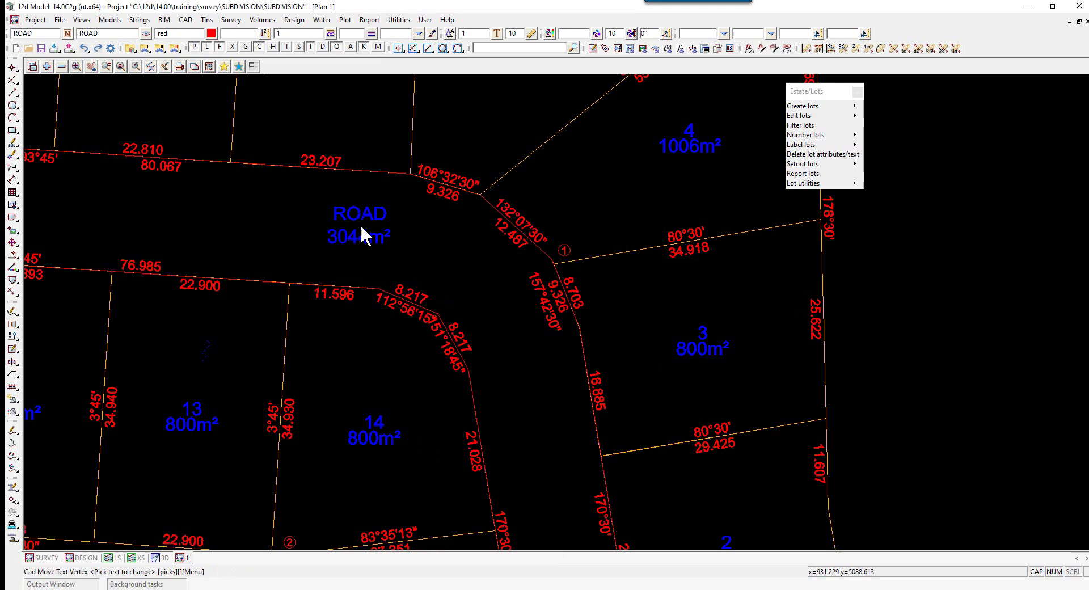
pyautogui.scroll(-1, 494, 270)
pyautogui.scroll(-1, 496, 273)
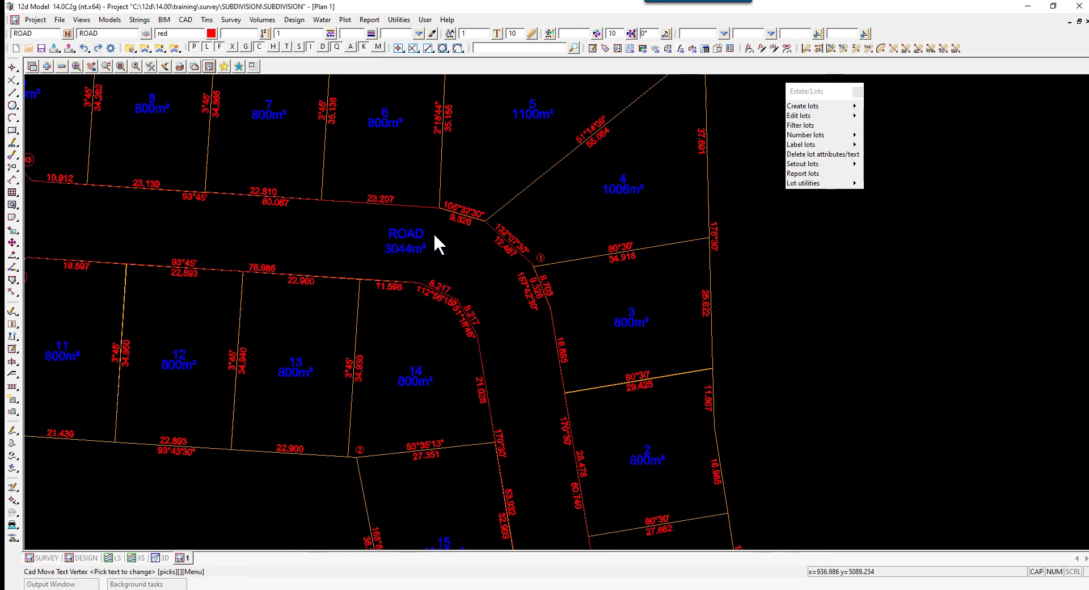
pyautogui.scroll(2, 482, 431)
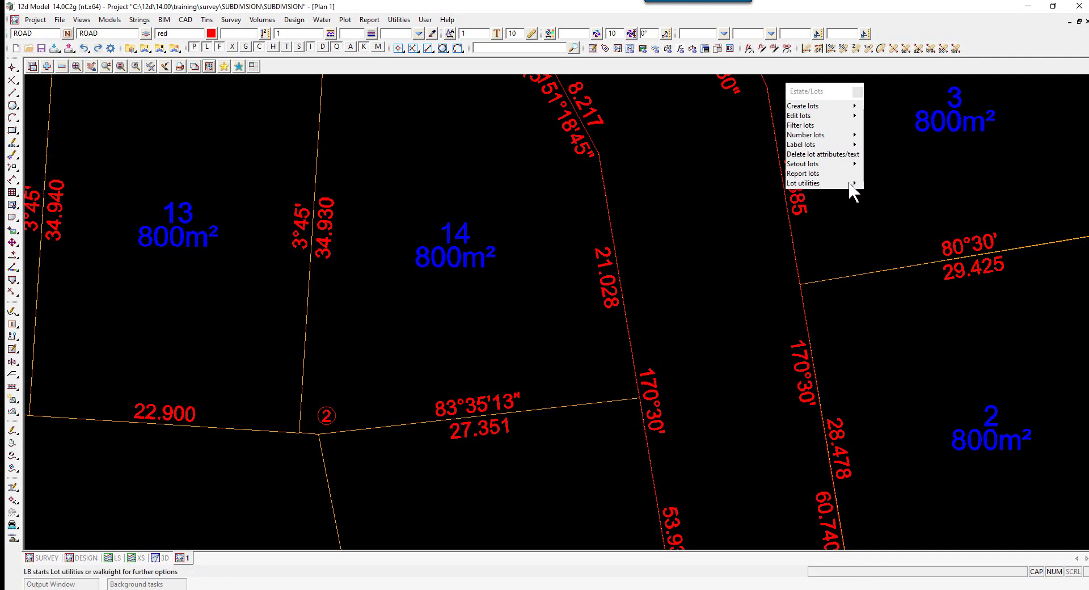
# Reverse the 83°35'13" bearing below lot 14 so it reads 263°35'13"
pyautogui.moveTo(857, 184)
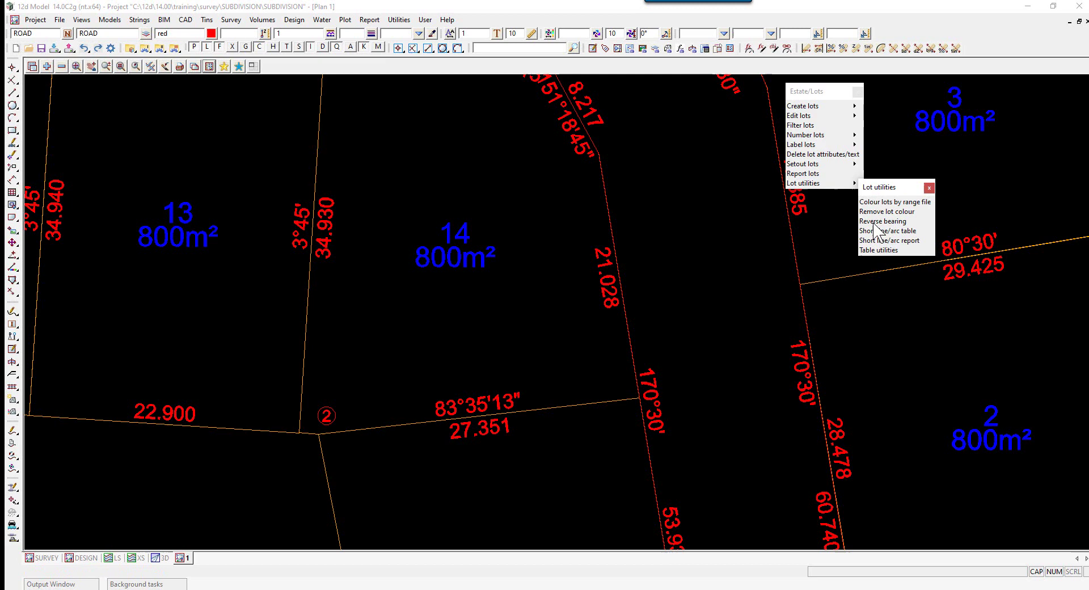
pyautogui.click(877, 220)
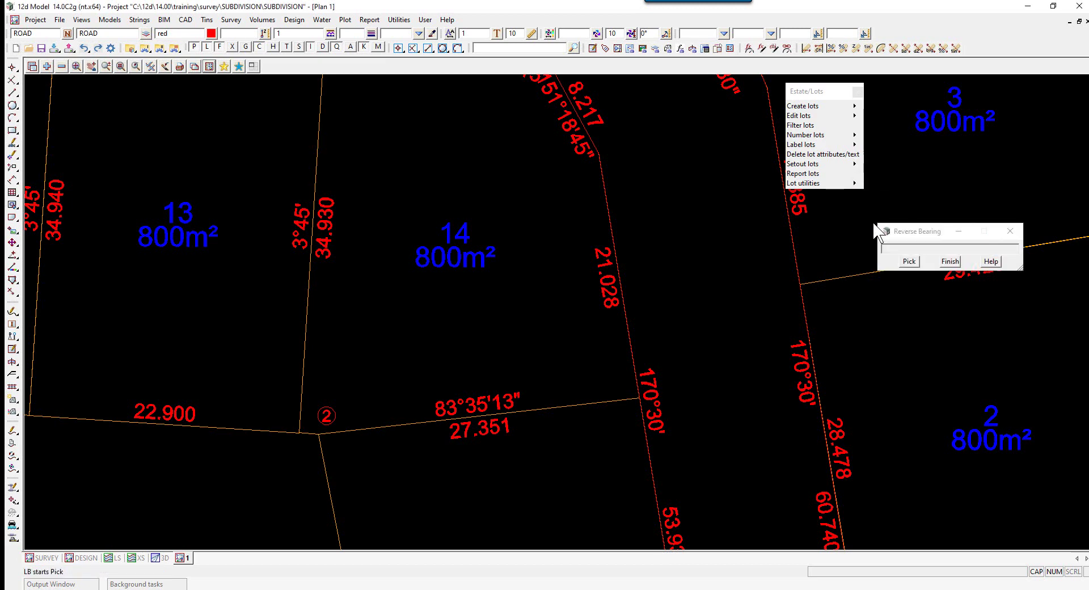
pyautogui.click(475, 412)
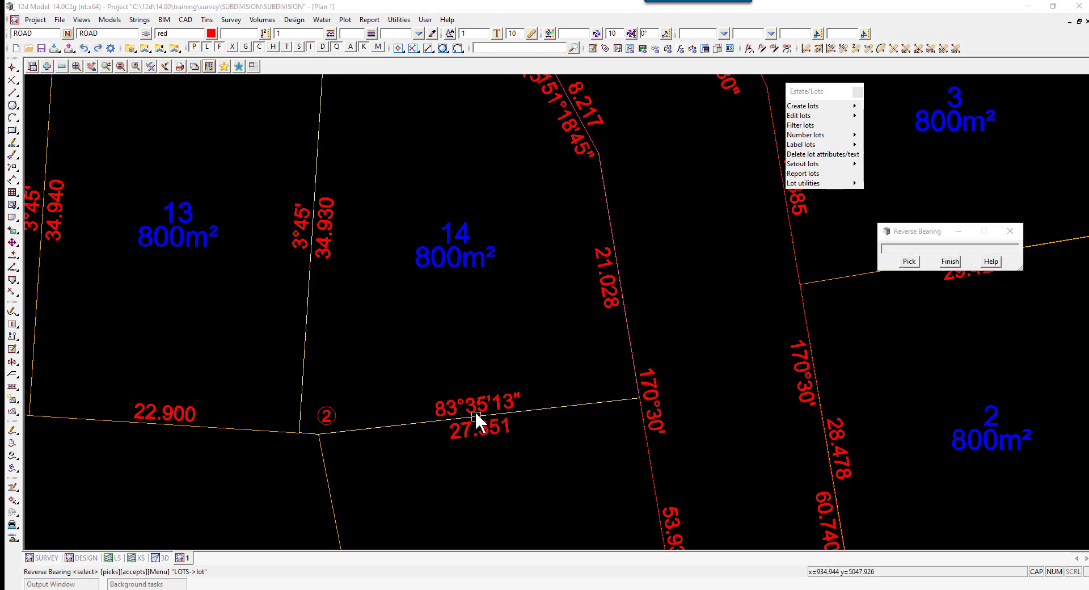
pyautogui.click(475, 411)
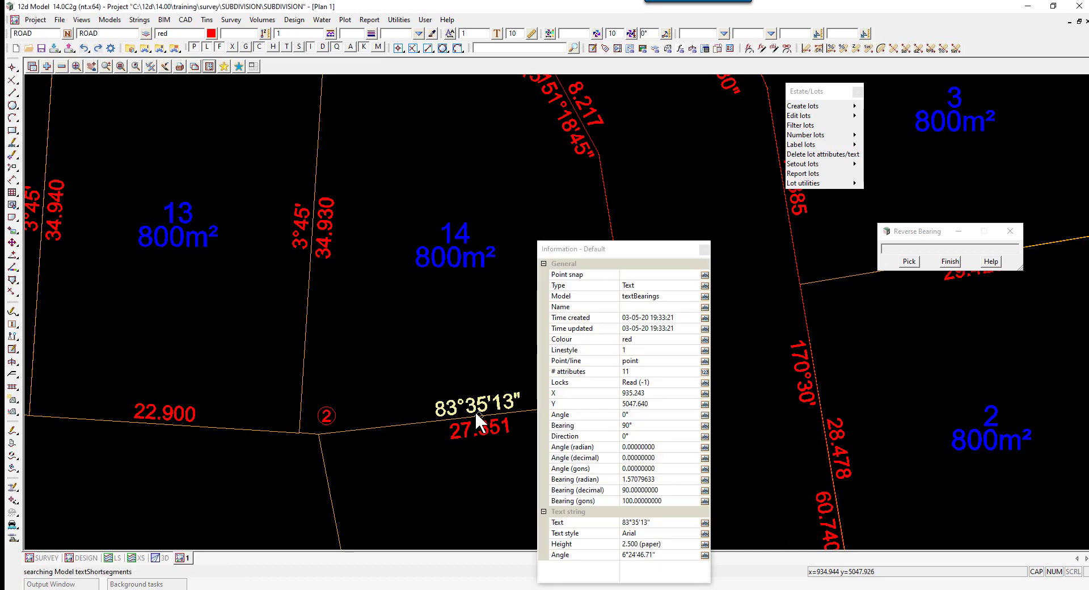
pyautogui.click(475, 410)
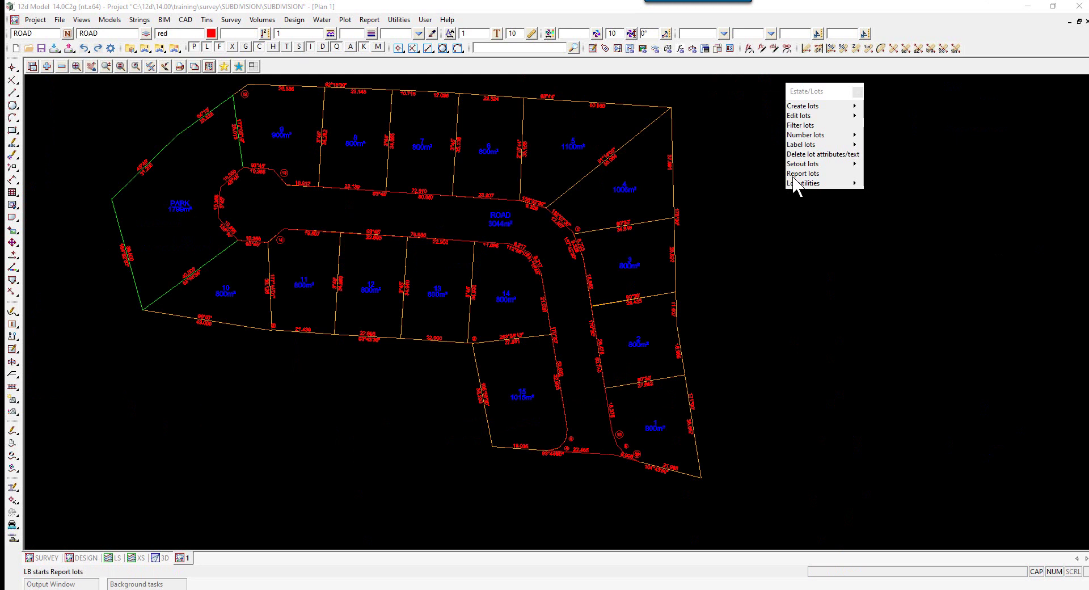
# Start a short line/arc table from Lot utilities with model textShortsegments and text style ISOEQ
pyautogui.click(855, 183)
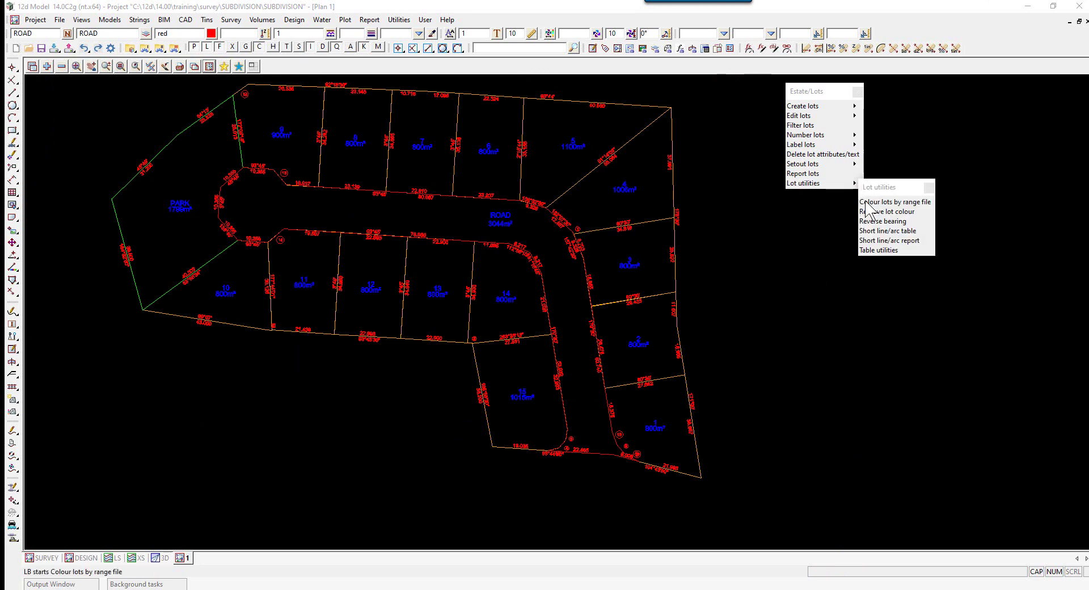
pyautogui.click(883, 232)
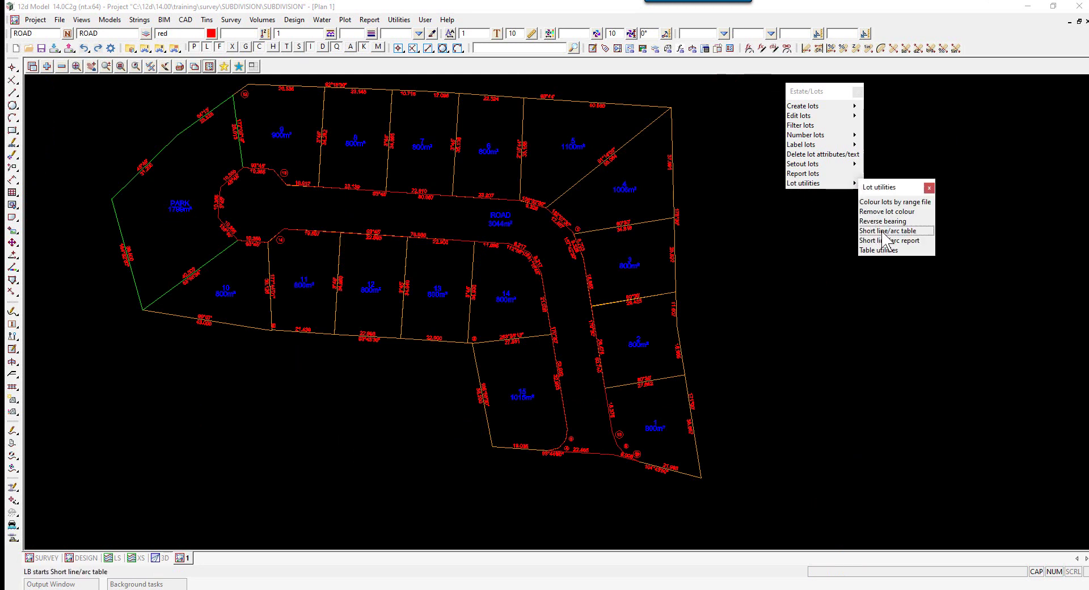
pyautogui.moveTo(699, 235); pyautogui.dragTo(567, 200)
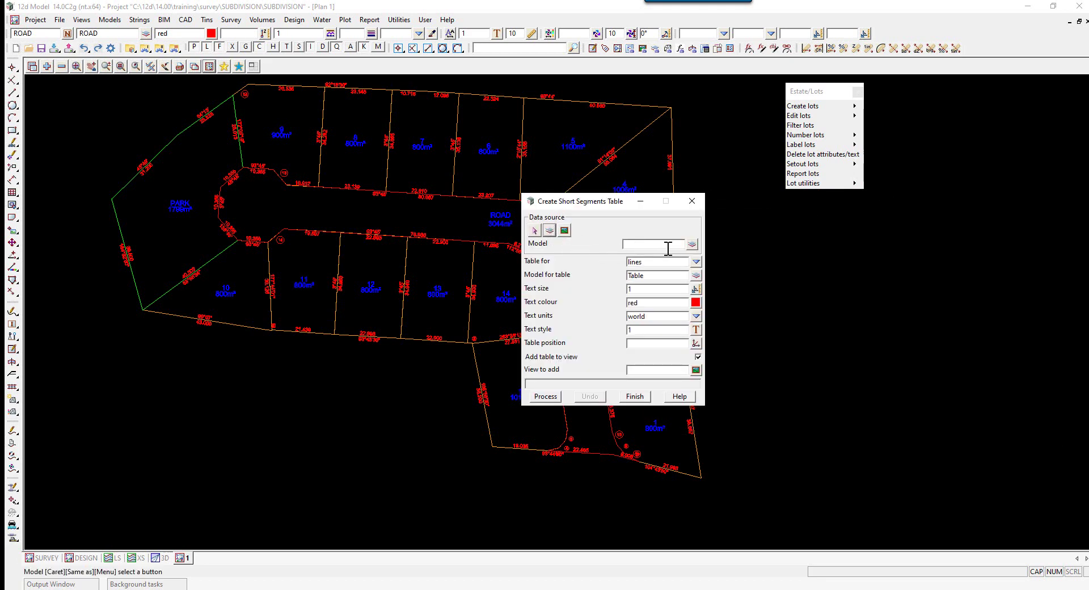
pyautogui.click(693, 244)
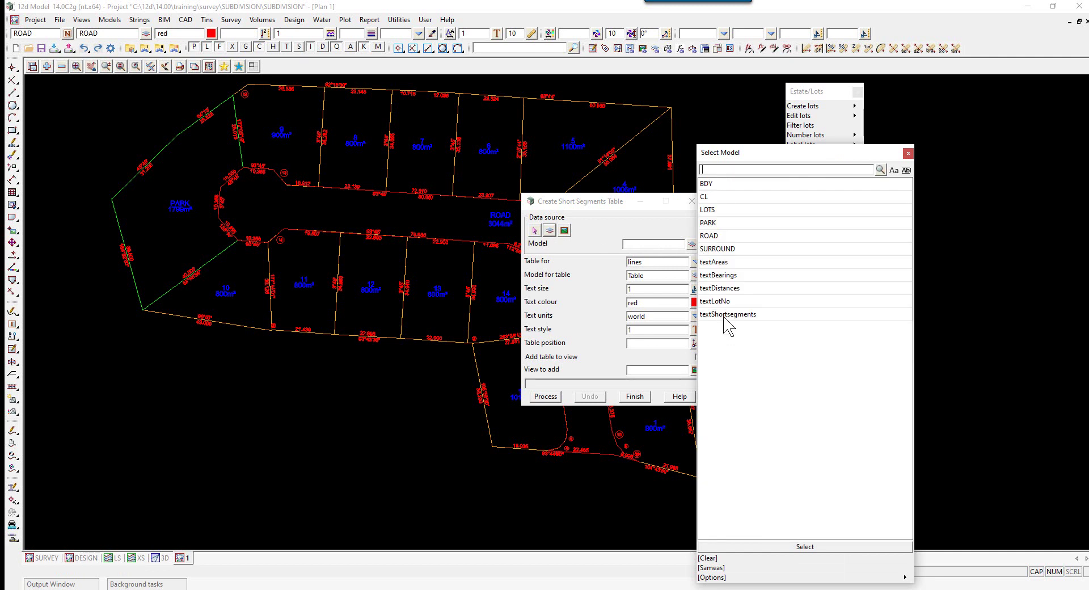
pyautogui.click(724, 315)
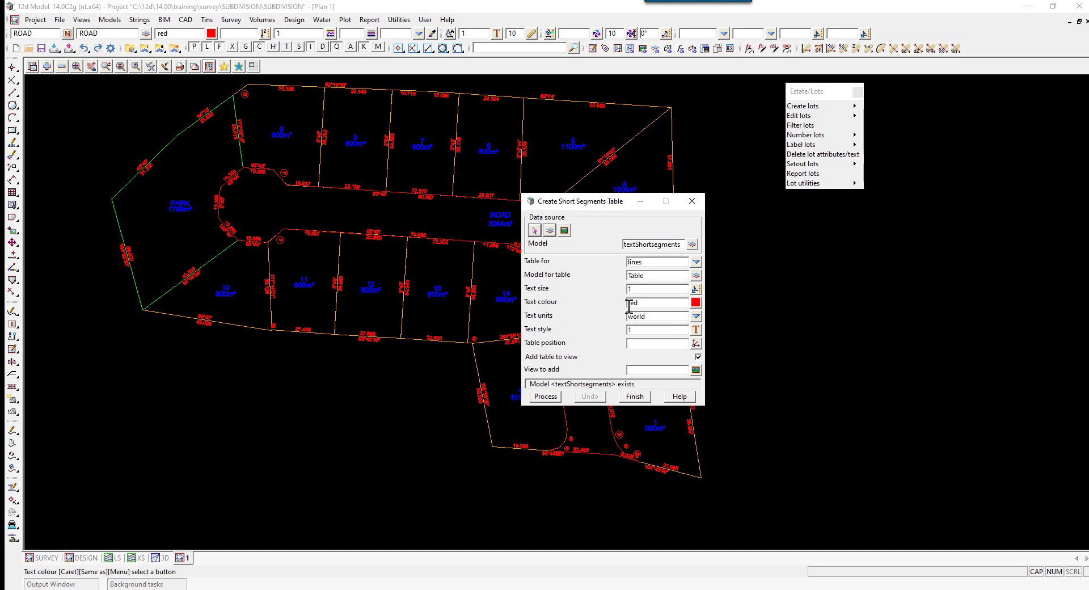
pyautogui.click(696, 330)
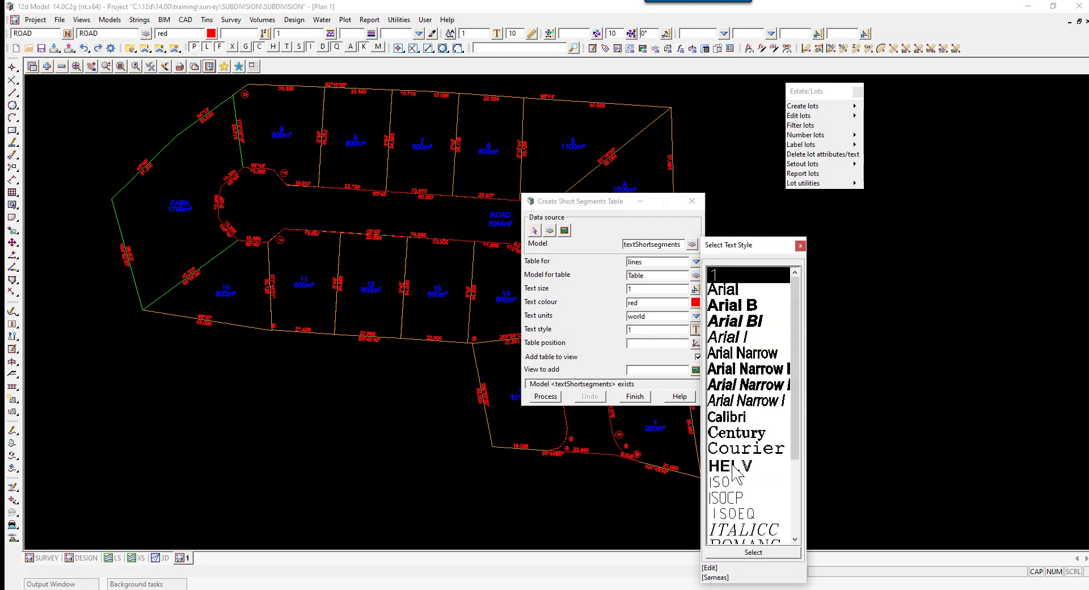
pyautogui.doubleClick(736, 515)
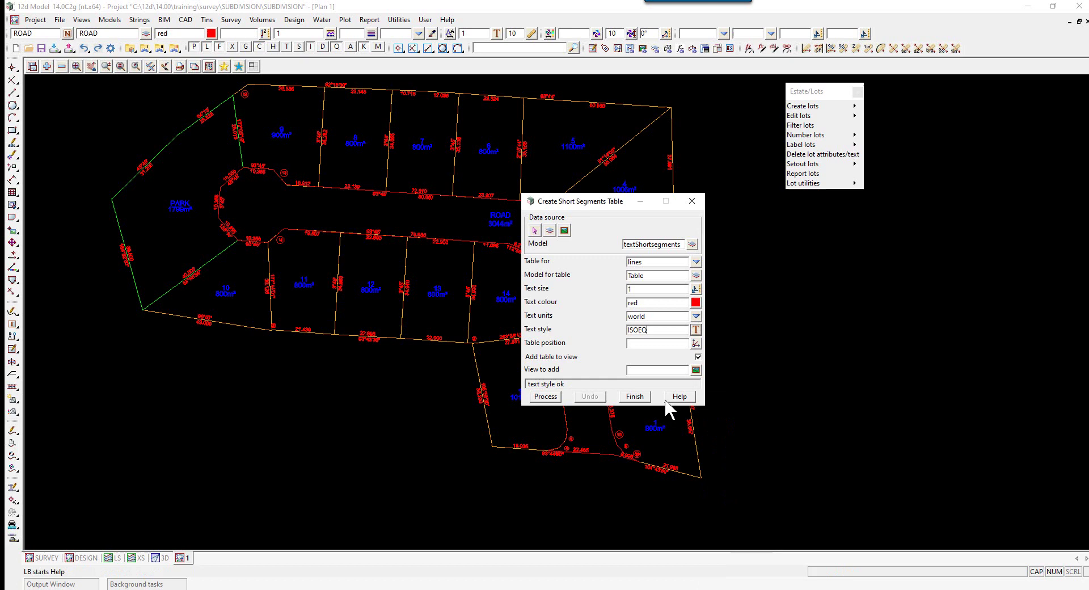
# Position the table at 861.1637 5040.9594 below lots 11 to 13 and add it to view 1
pyautogui.click(696, 343)
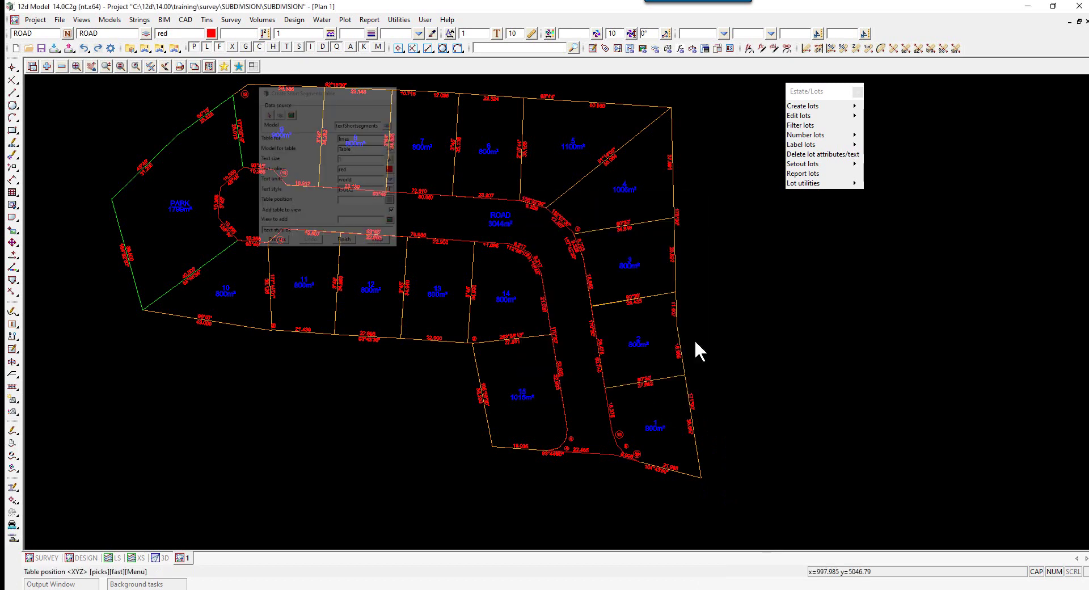
pyautogui.click(297, 359)
pyautogui.middleClick(296, 359)
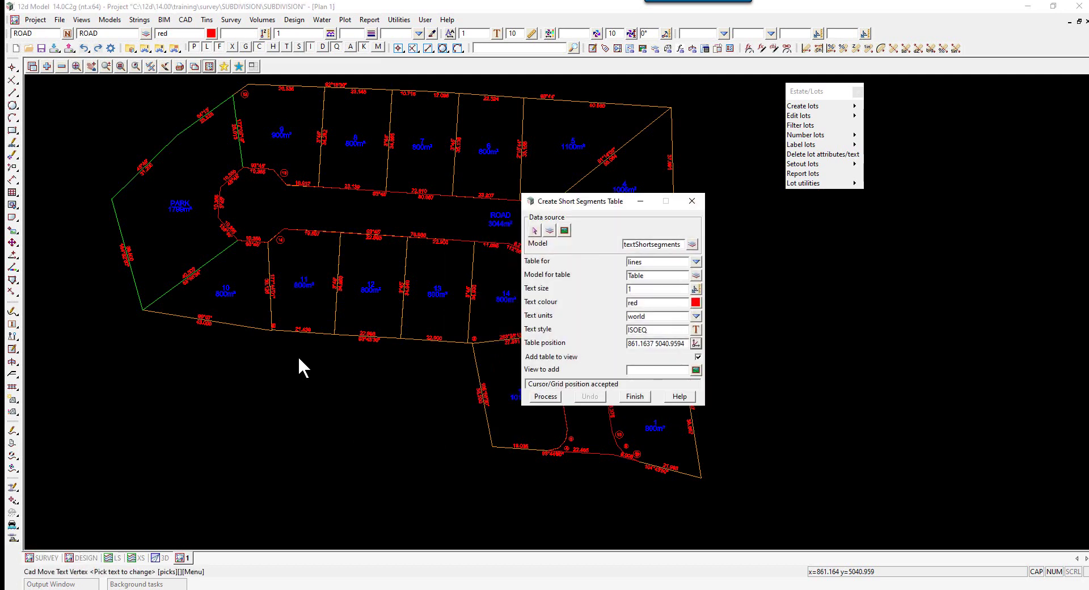
pyautogui.click(696, 370)
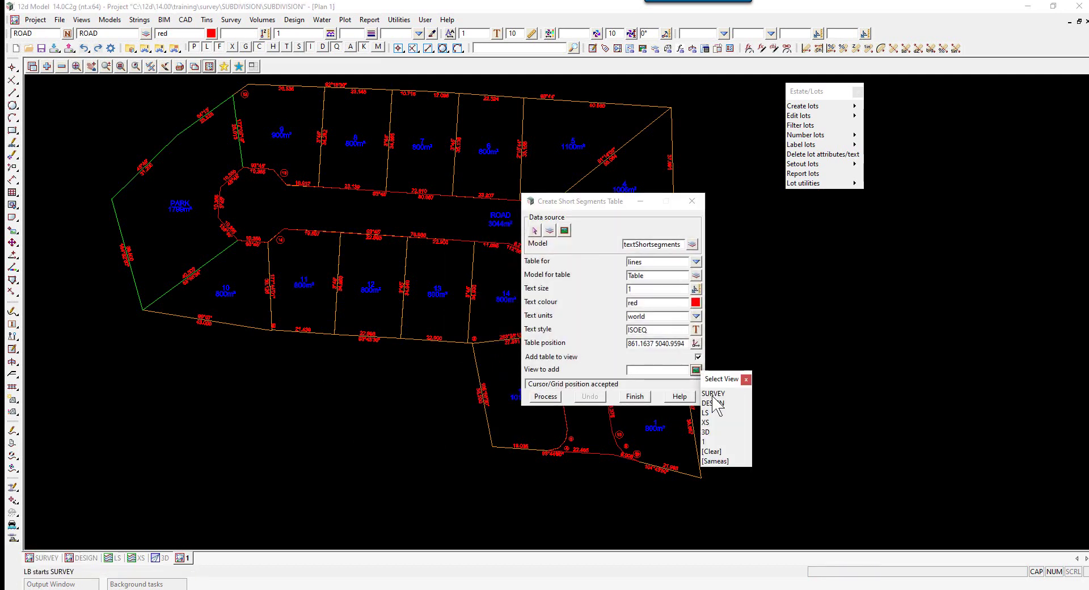
pyautogui.click(705, 442)
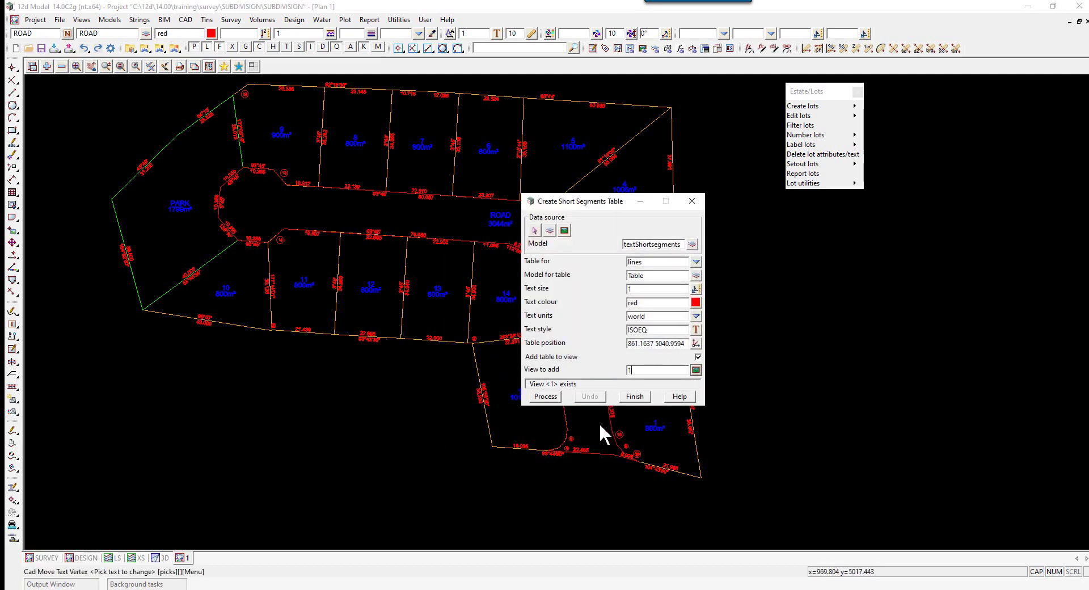
# Generate the table, zoom in to check its 14 rows, then finish the tool
pyautogui.click(544, 397)
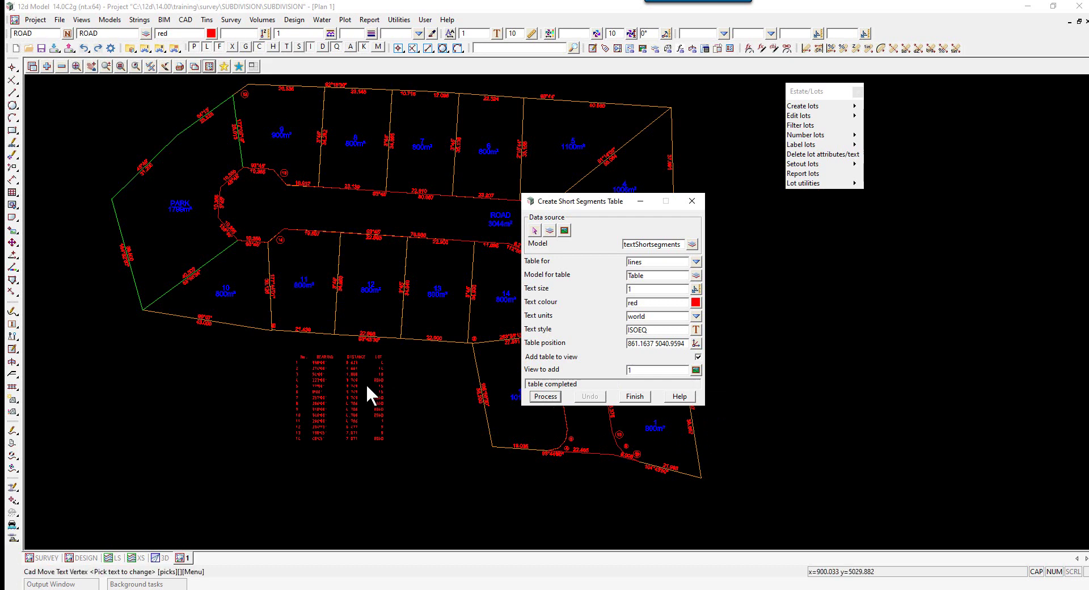
pyautogui.scroll(5, 334, 383)
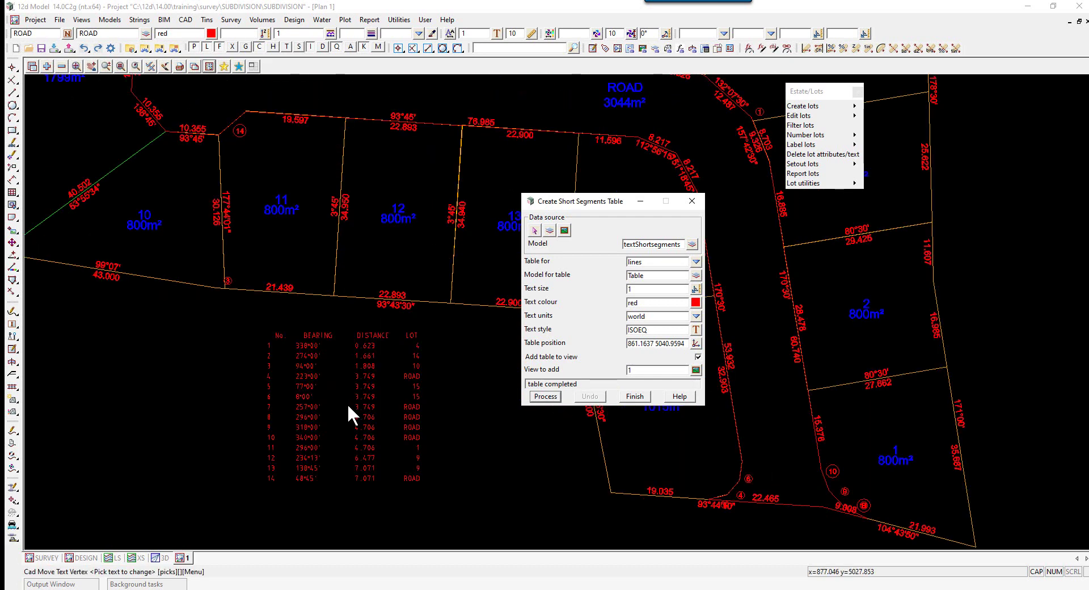
pyautogui.scroll(2, 347, 403)
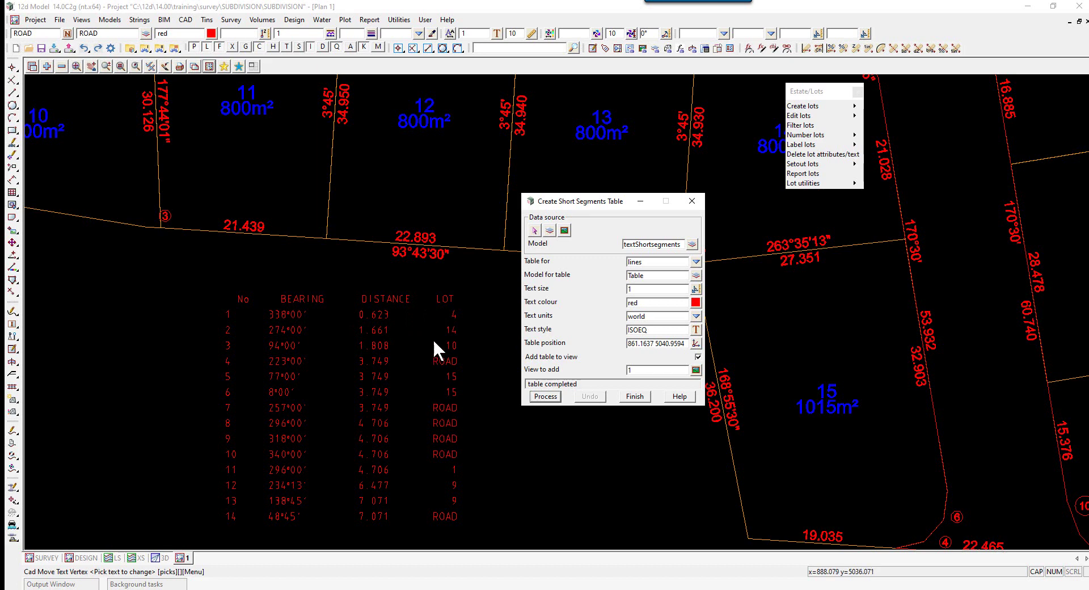
pyautogui.click(635, 398)
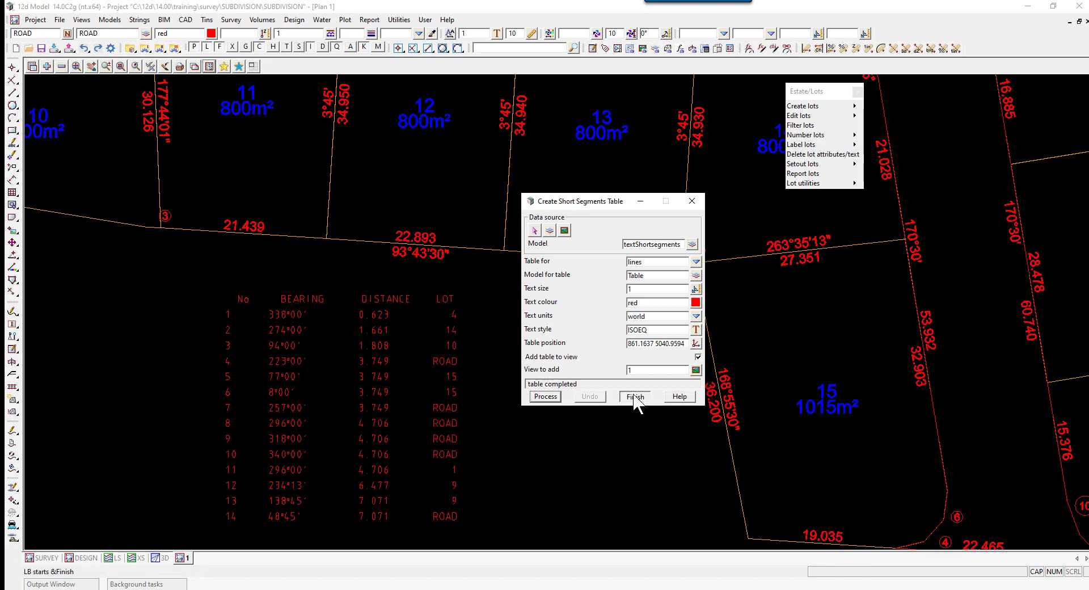